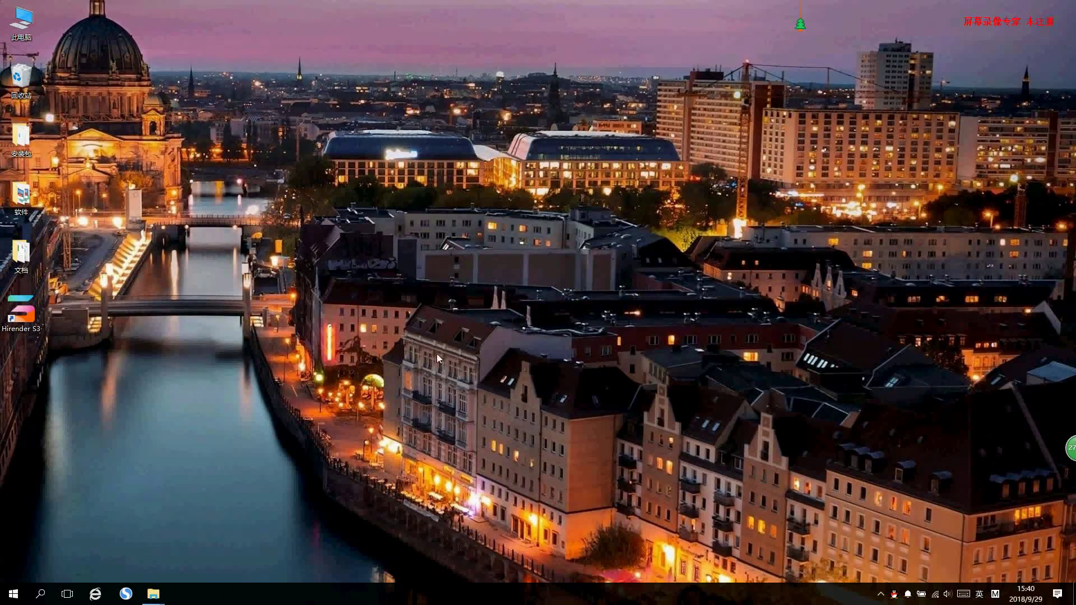
# - Launch Hirender S3, begin a new project and choose the Desktop as its save location
pyautogui.doubleClick(23, 312)
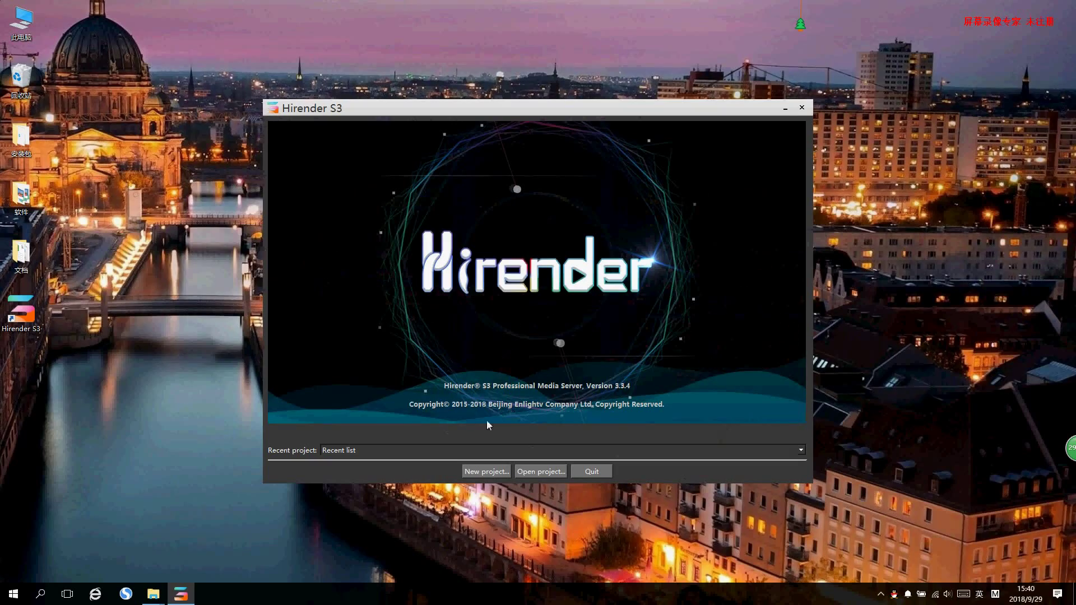
pyautogui.click(486, 472)
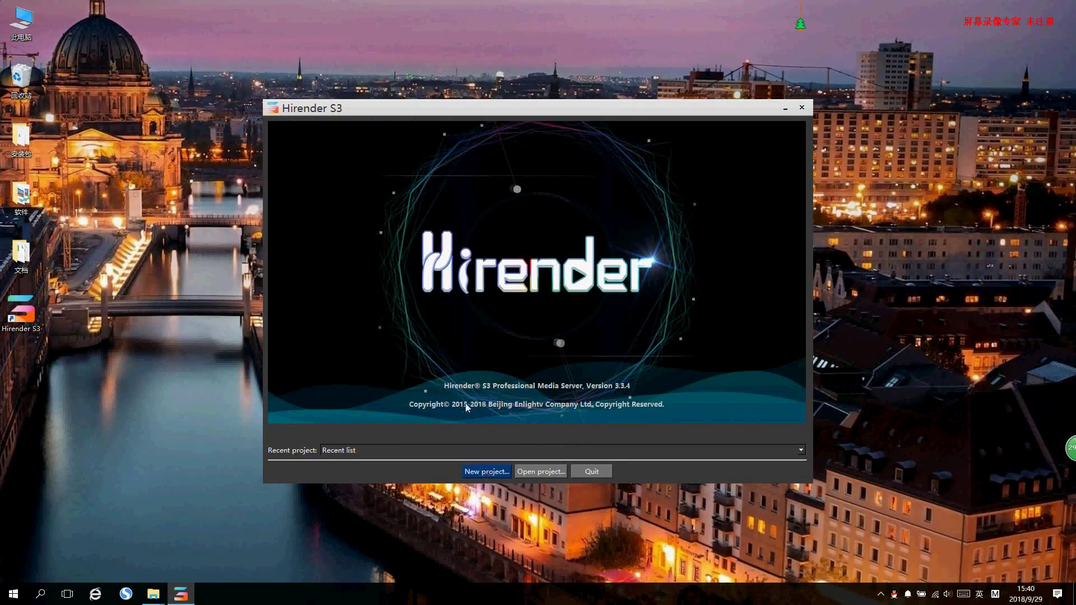
pyautogui.scroll(-3, 311, 252)
pyautogui.click(310, 215)
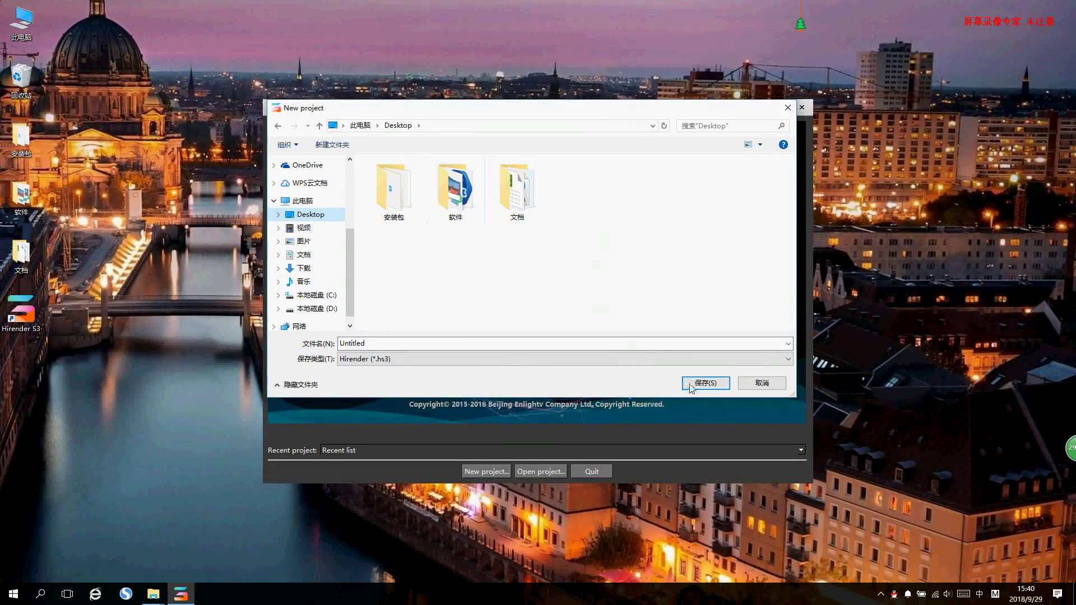
# - Save the project as Untitled.hs3, look over the Input and Device tabs, then return to Resource
pyautogui.click(709, 384)
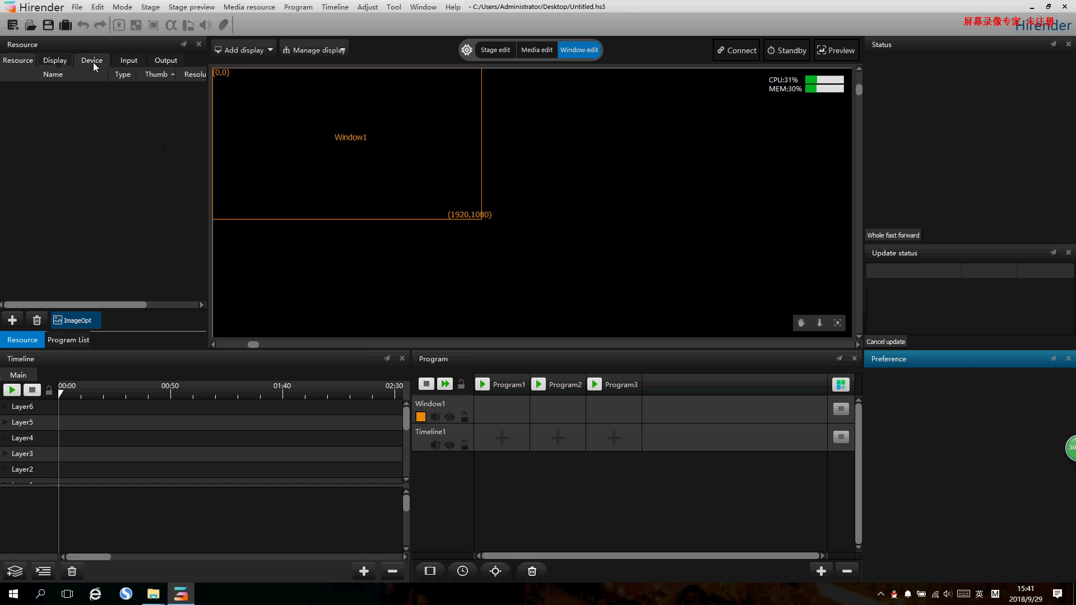
pyautogui.click(128, 62)
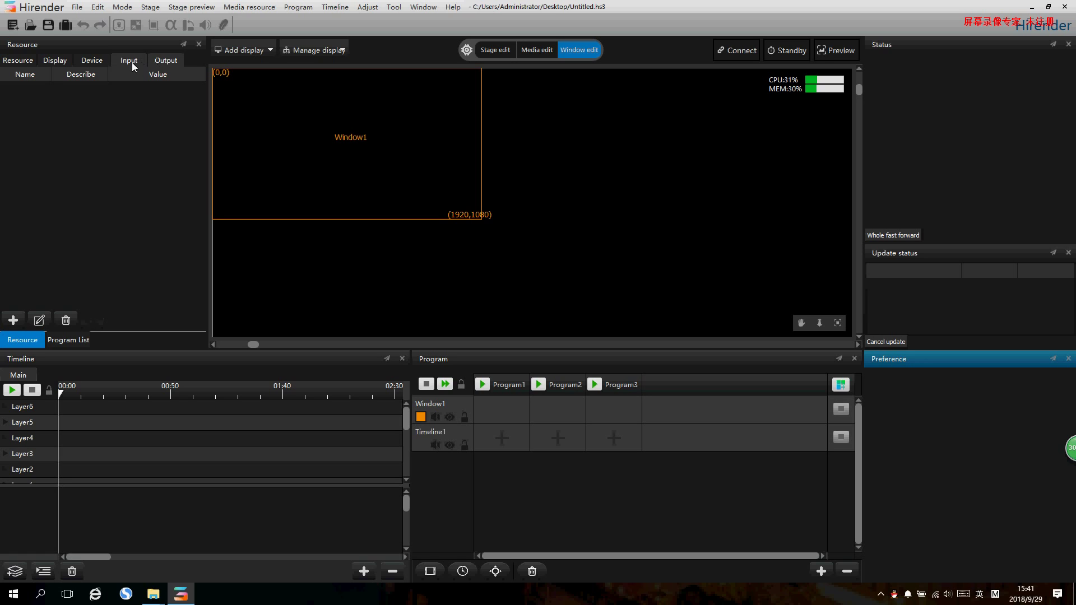
pyautogui.click(91, 61)
pyautogui.click(36, 60)
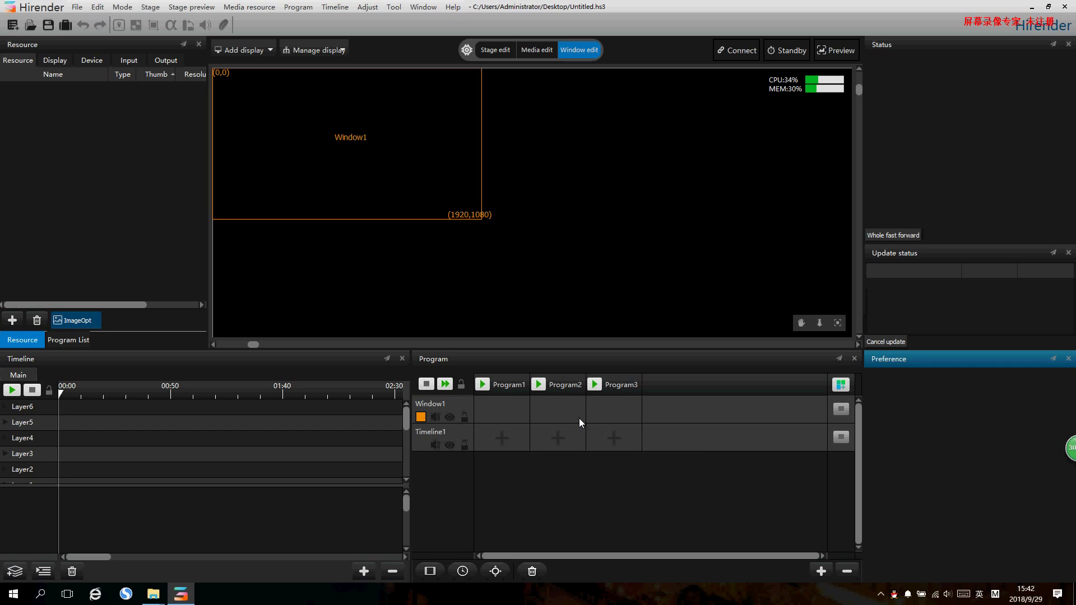
# - Add local resources from D:\公司软件\素材, importing eight videos including 水墨-鱼与荷花.mp4
pyautogui.click(83, 150)
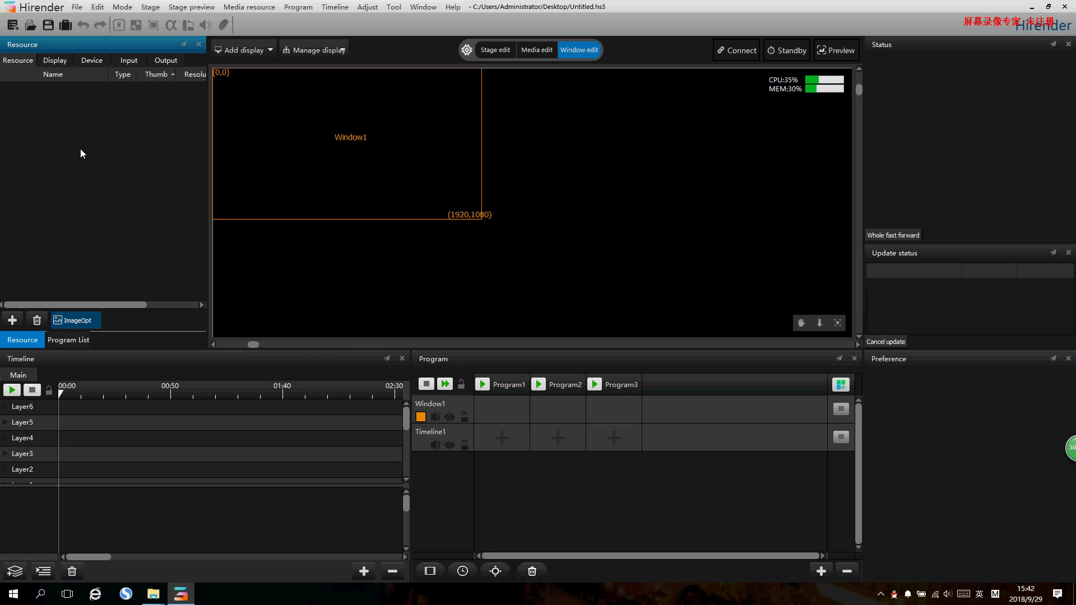
pyautogui.rightClick(55, 121)
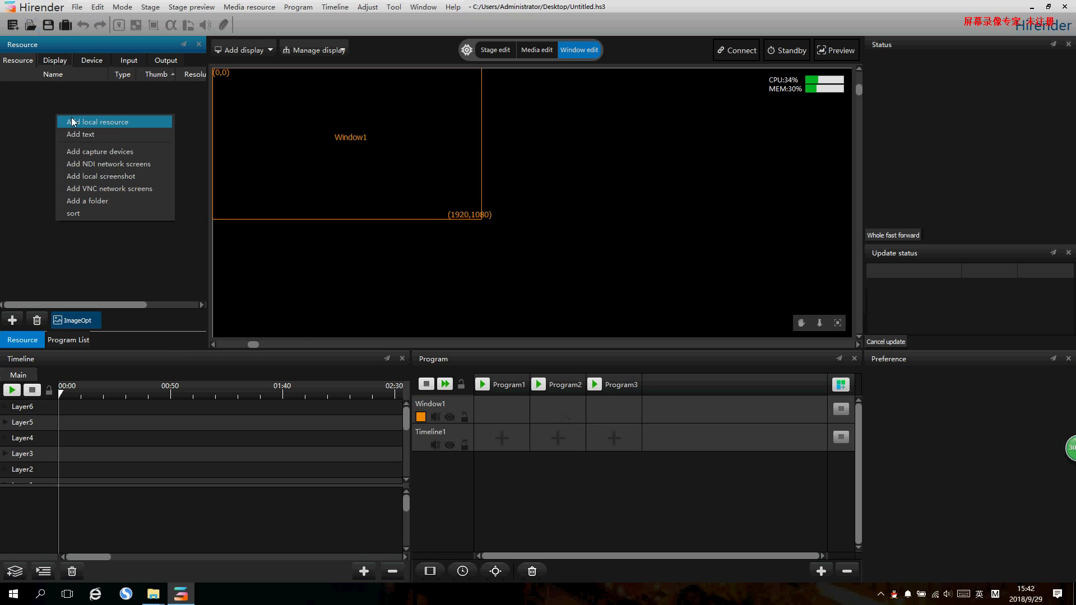
pyautogui.click(114, 122)
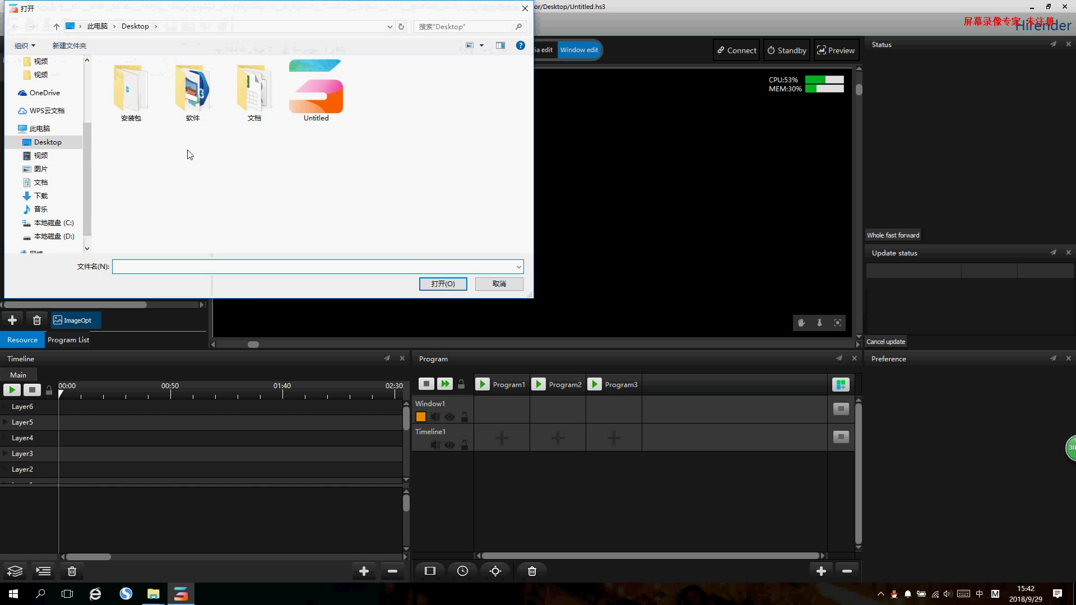
pyautogui.click(54, 236)
pyautogui.scroll(-6, 252, 172)
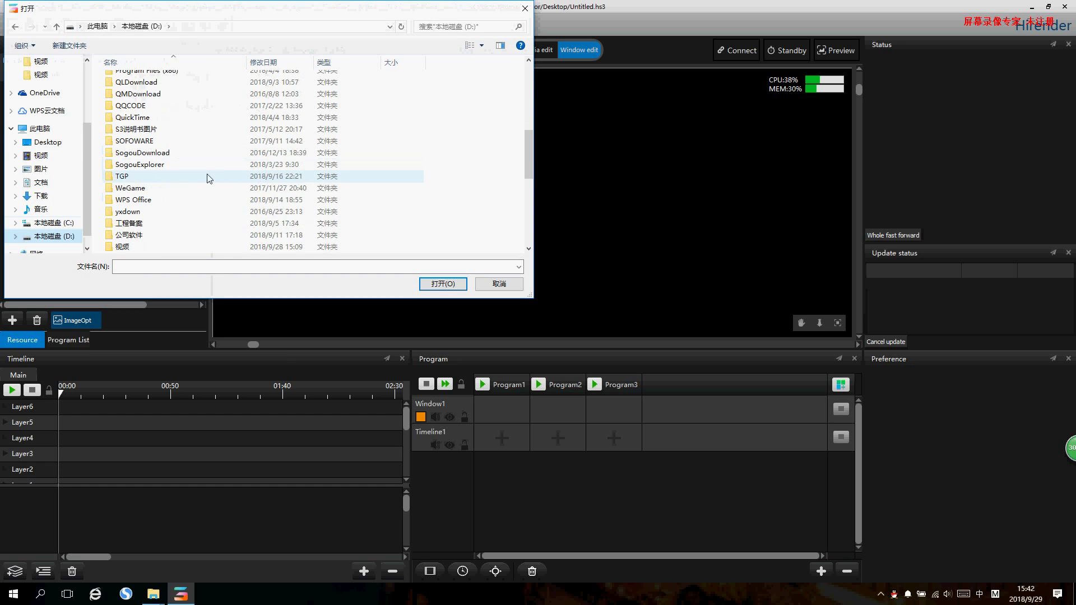
pyautogui.doubleClick(159, 166)
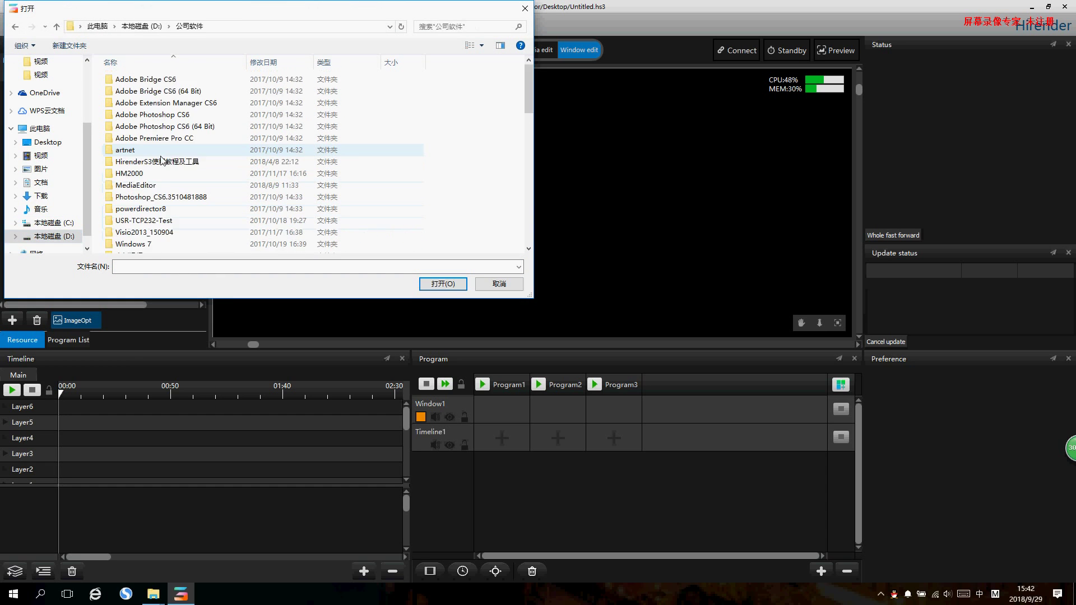
pyautogui.scroll(-10, 166, 104)
pyautogui.doubleClick(166, 104)
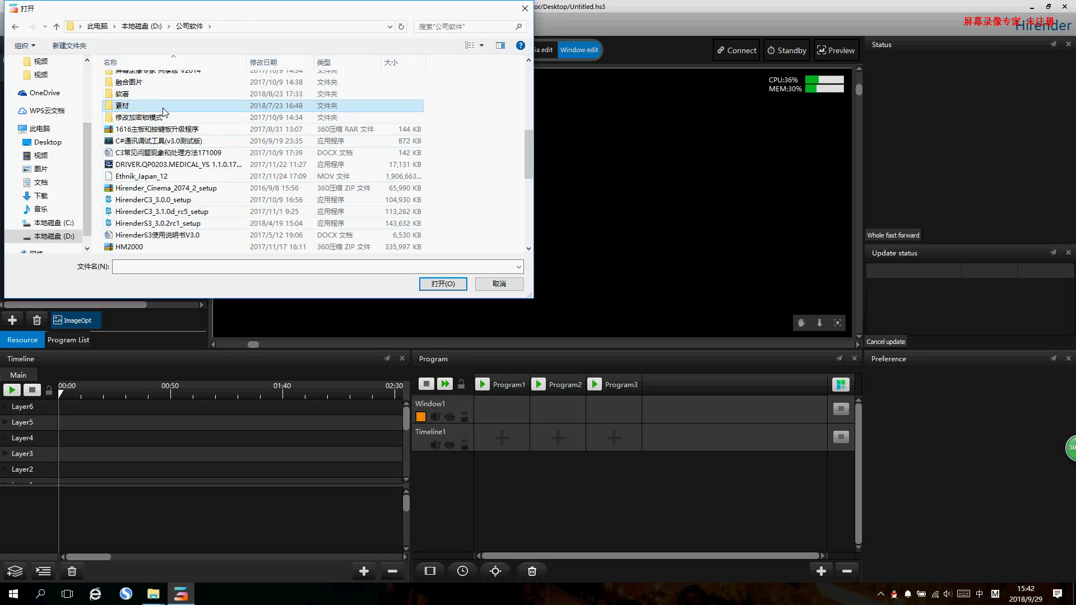
pyautogui.scroll(-5, 357, 215)
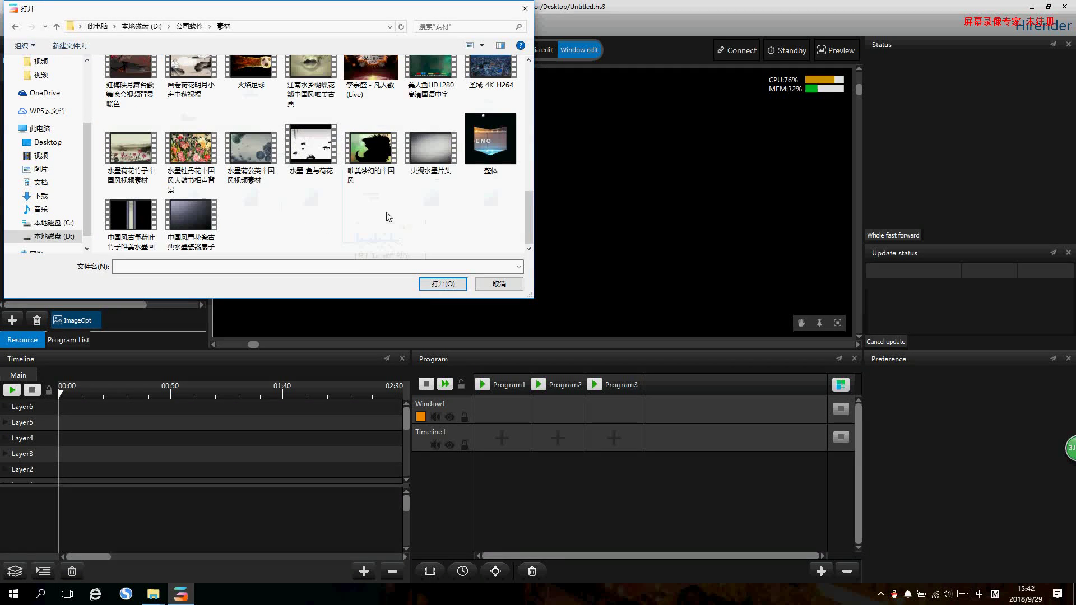
pyautogui.moveTo(444, 222); pyautogui.dragTo(128, 145)
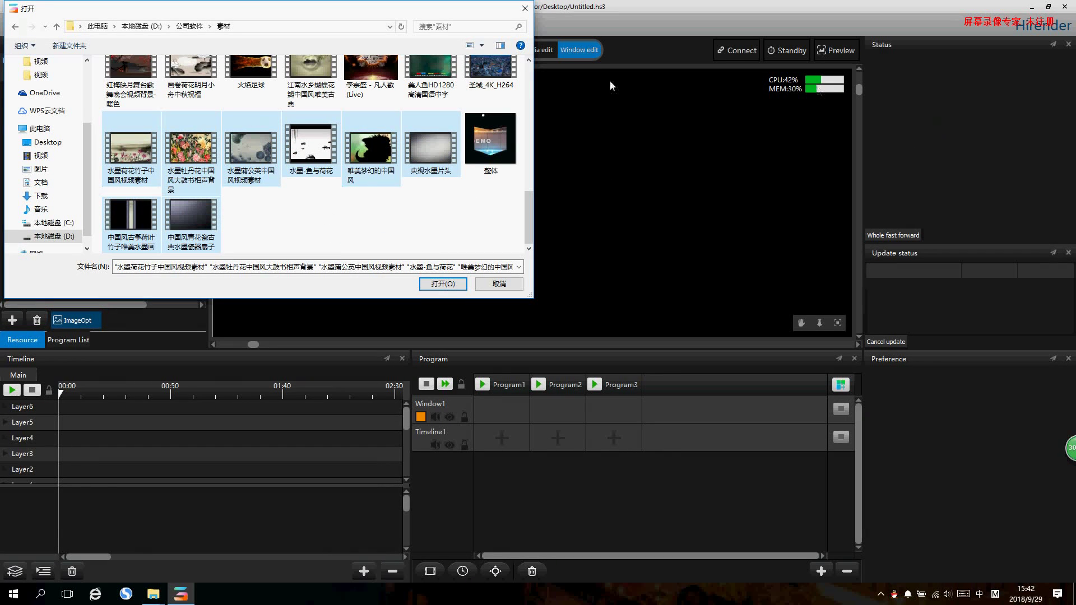
pyautogui.click(443, 284)
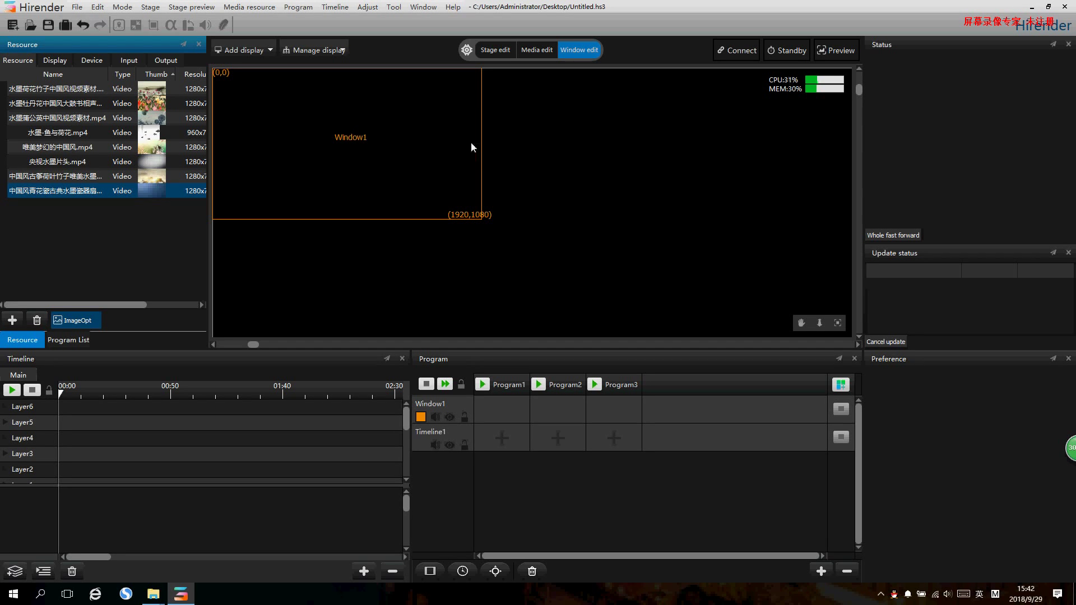
# - Add a local display on Display 1, creating Local [Display:1] at 1920×1080
pyautogui.click(238, 48)
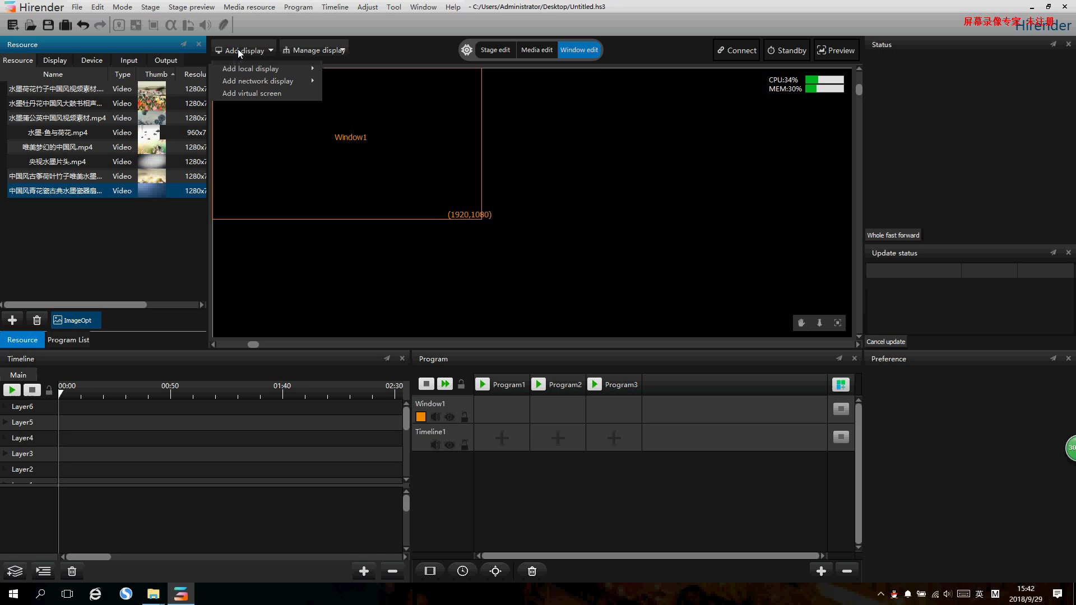
pyautogui.moveTo(250, 72)
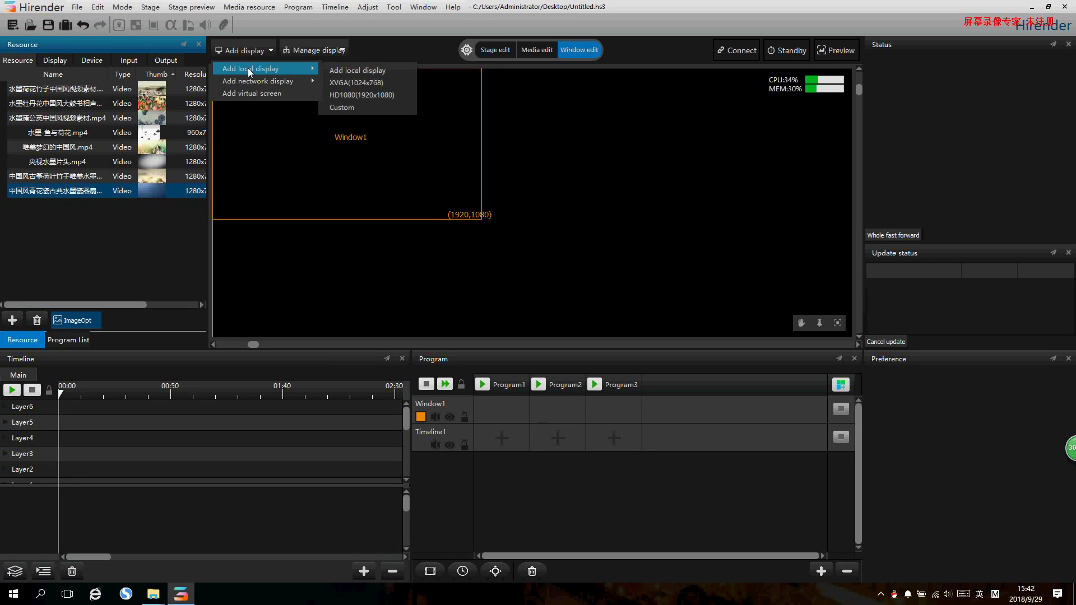
pyautogui.click(374, 71)
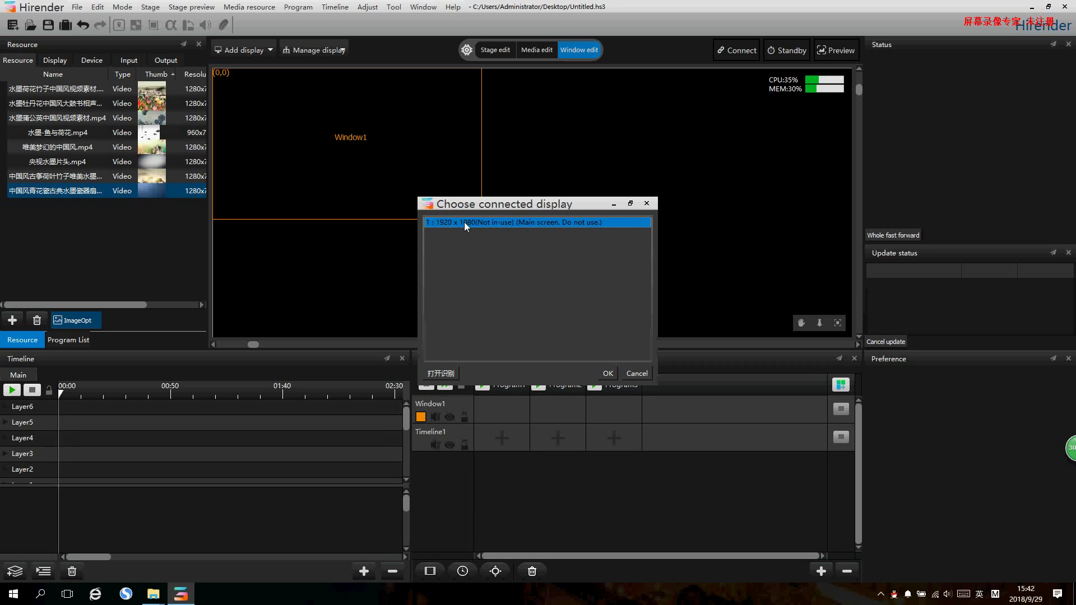
pyautogui.click(607, 372)
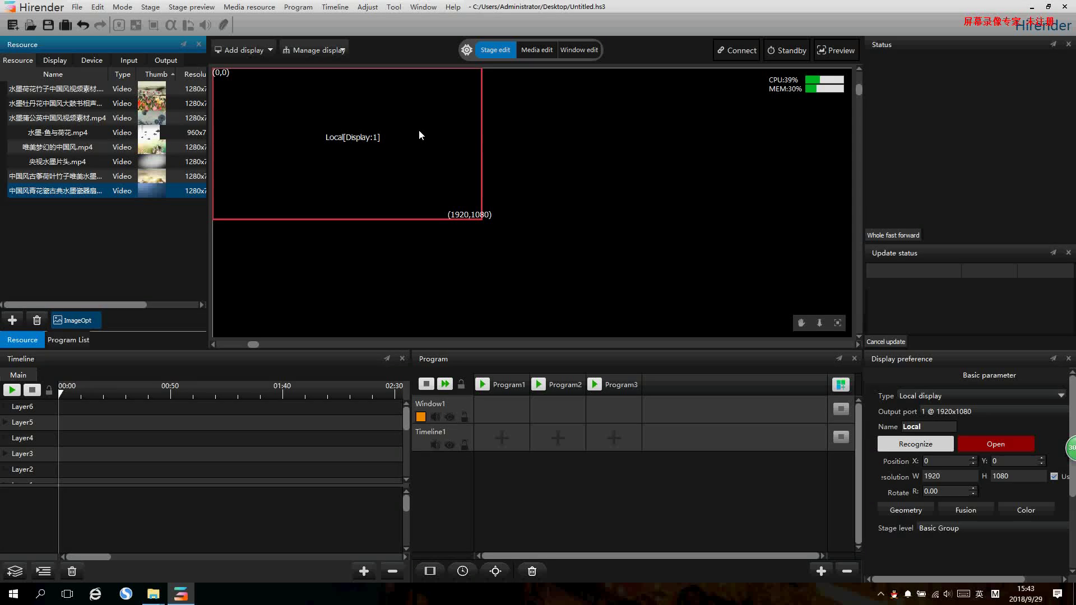
# - Dock the Program panel as a tab alongside the Timeline in the lower-left area
pyautogui.click(130, 453)
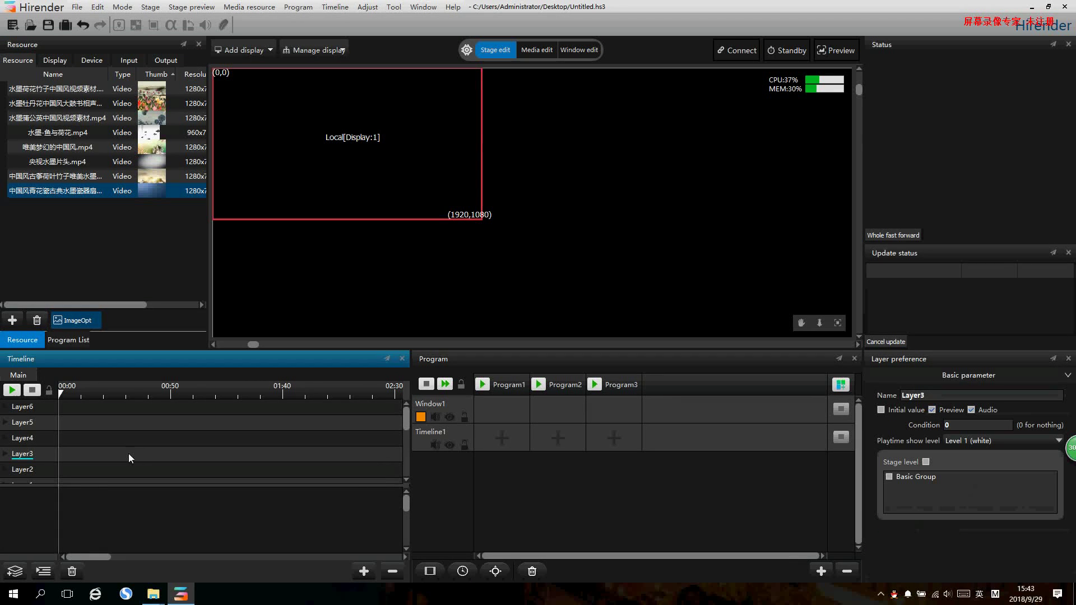
pyautogui.moveTo(102, 556); pyautogui.dragTo(76, 553)
pyautogui.click(548, 358)
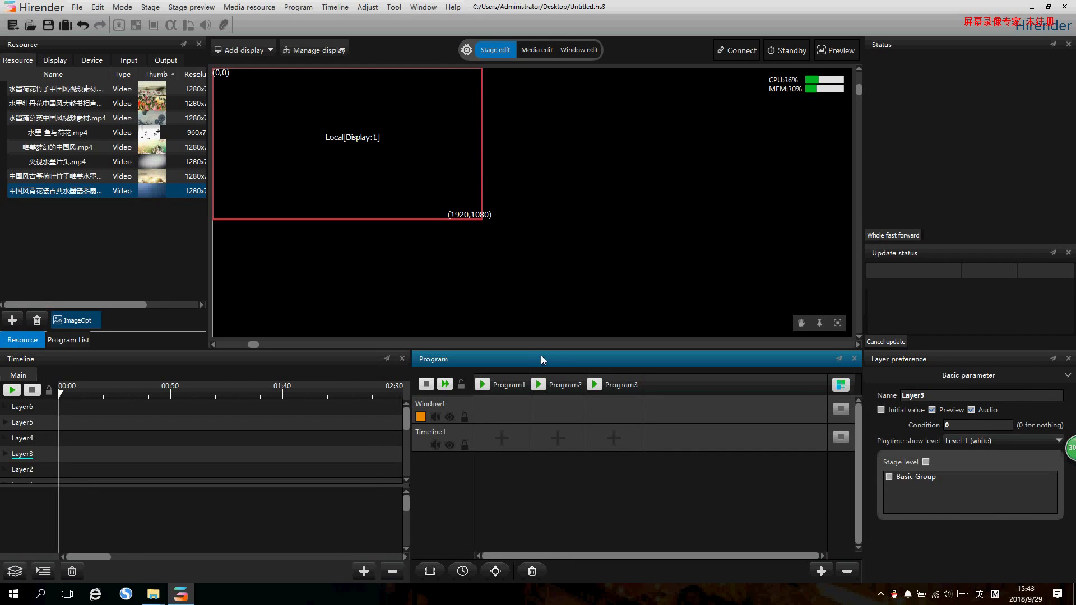
pyautogui.moveTo(557, 359); pyautogui.dragTo(260, 395)
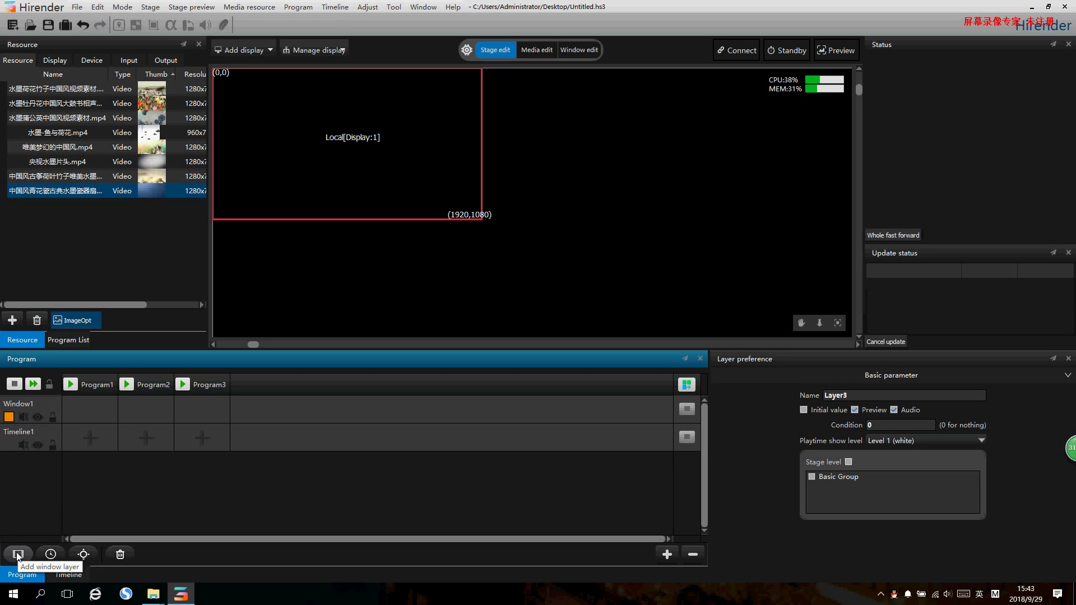
# - Add layers Window2, Window3 and Window4 plus program columns Program4 to Program6
pyautogui.click(17, 554)
pyautogui.click(17, 554)
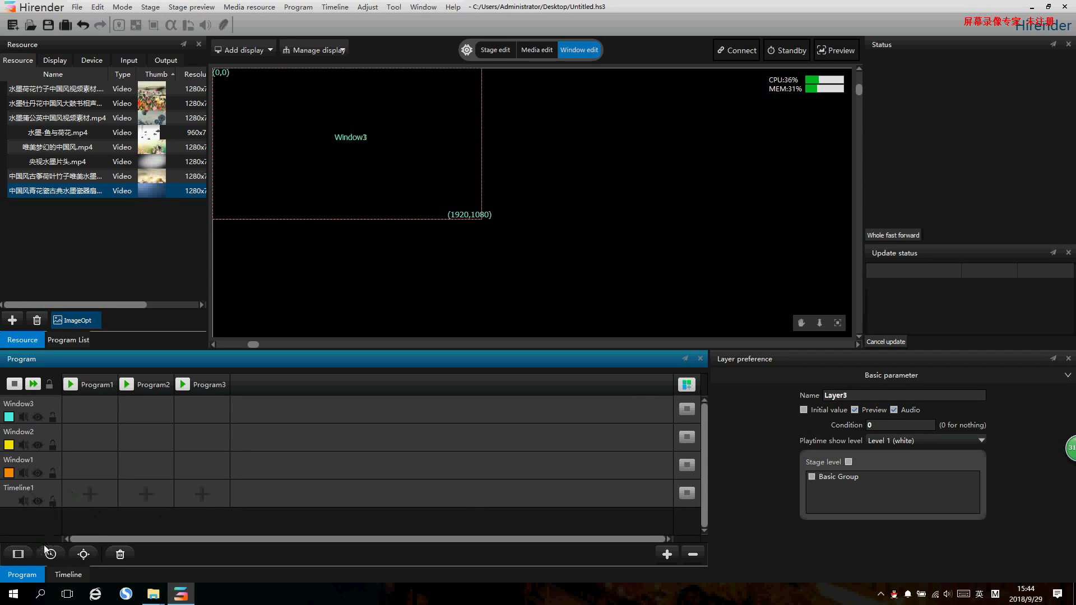
pyautogui.click(686, 384)
pyautogui.click(687, 384)
pyautogui.click(687, 385)
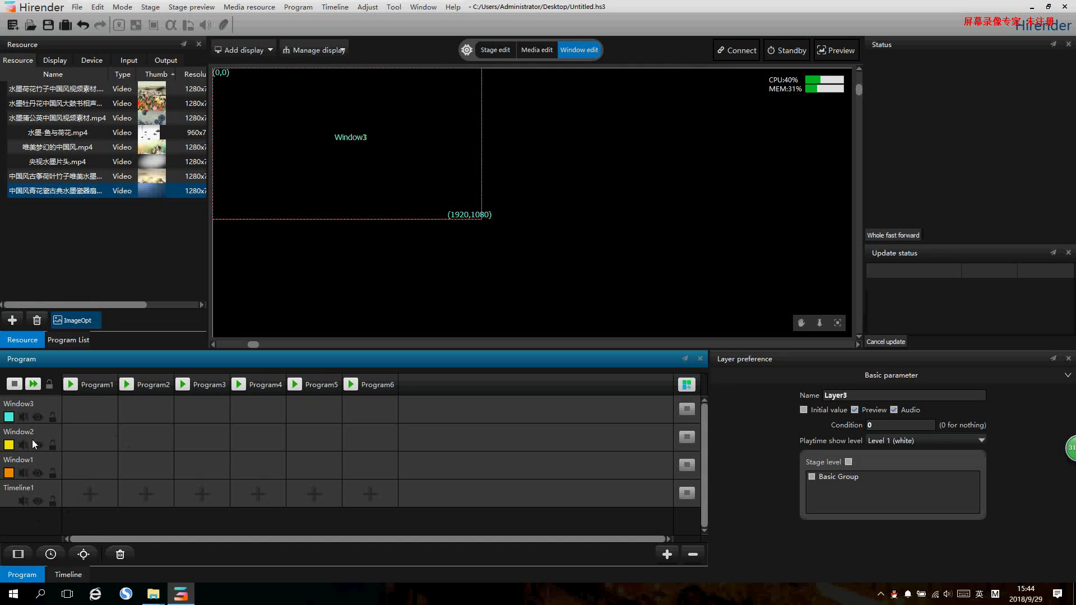
pyautogui.click(18, 554)
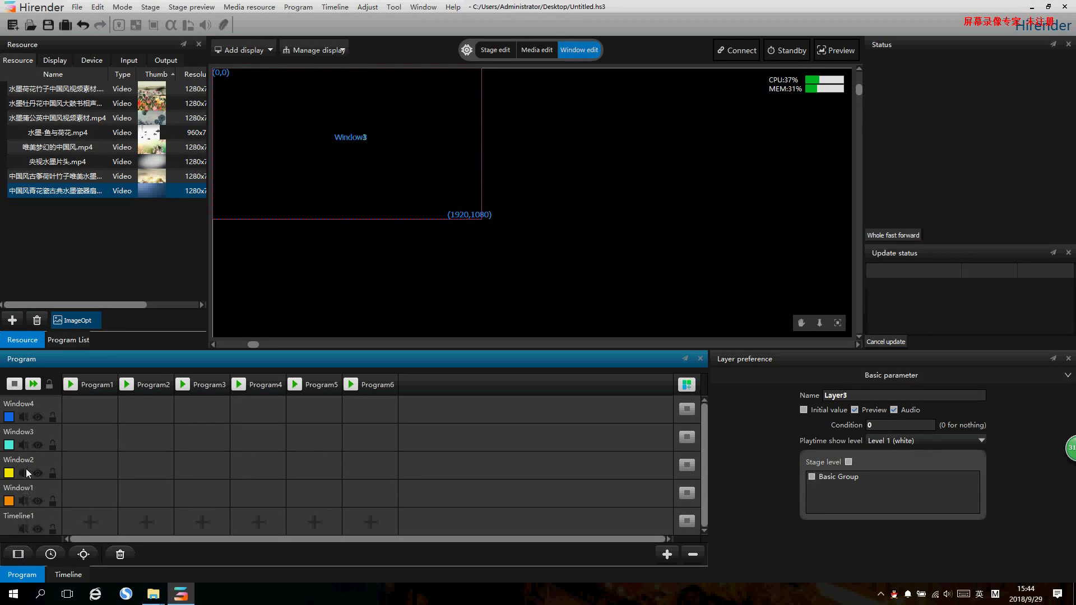
# - Change Window4's Name in Window preference to 123
pyautogui.click(41, 398)
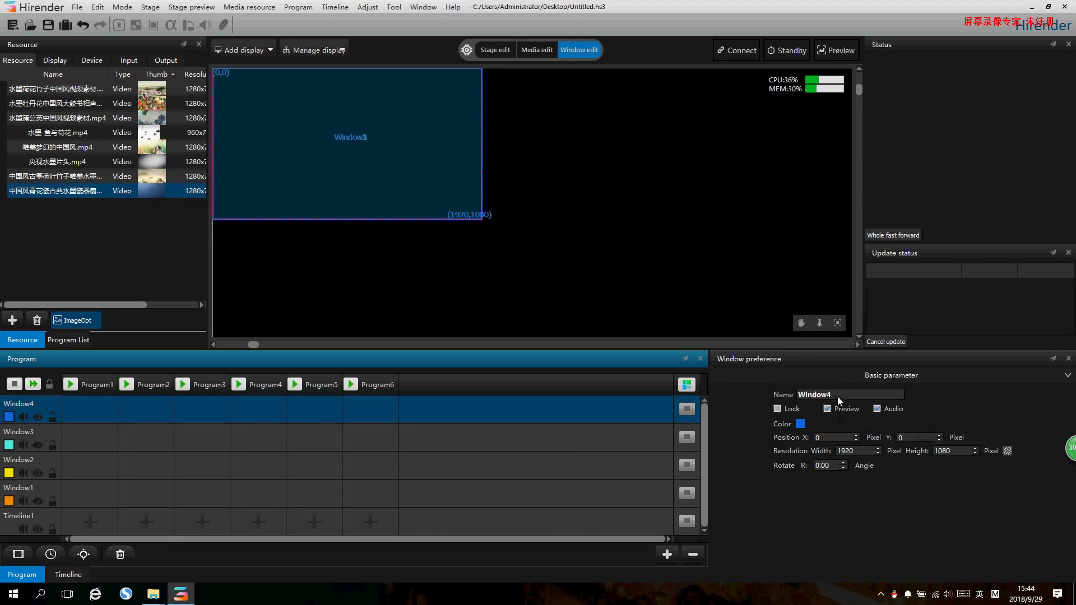
pyautogui.moveTo(838, 399); pyautogui.dragTo(792, 399)
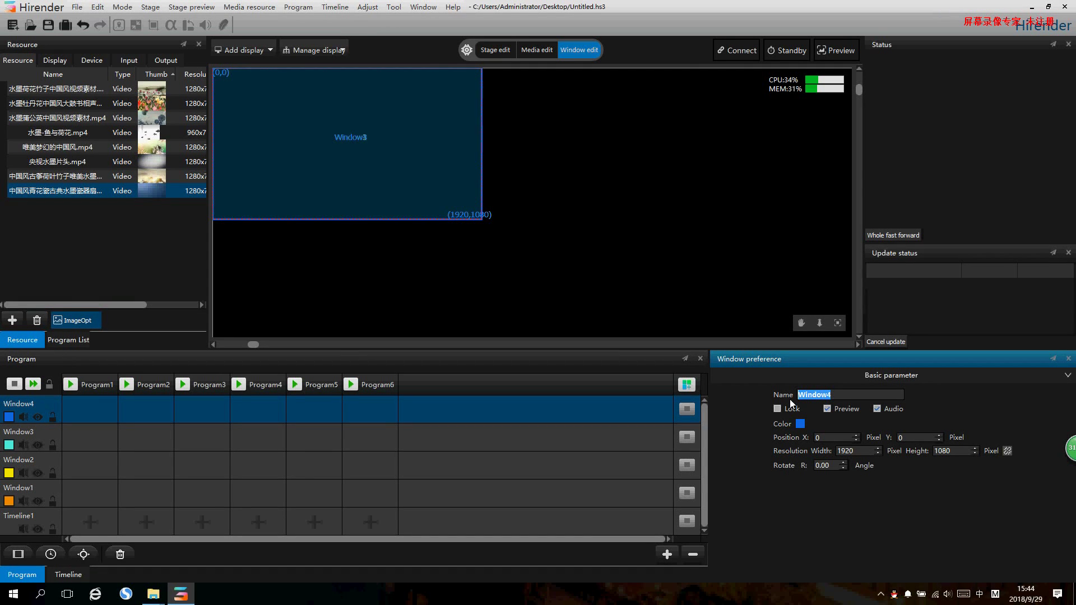
pyautogui.write('123')
pyautogui.press('shift')
# - Place the 水墨牡丹花 video in layer 123's Program1 cell and play Program1
pyautogui.moveTo(62, 134); pyautogui.dragTo(83, 414)
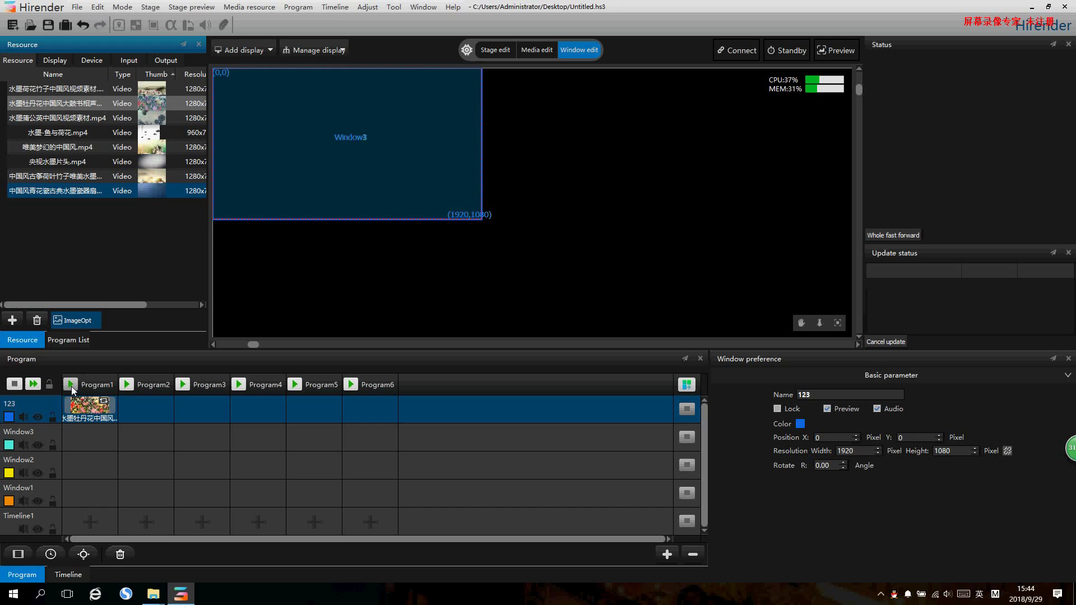
pyautogui.click(71, 386)
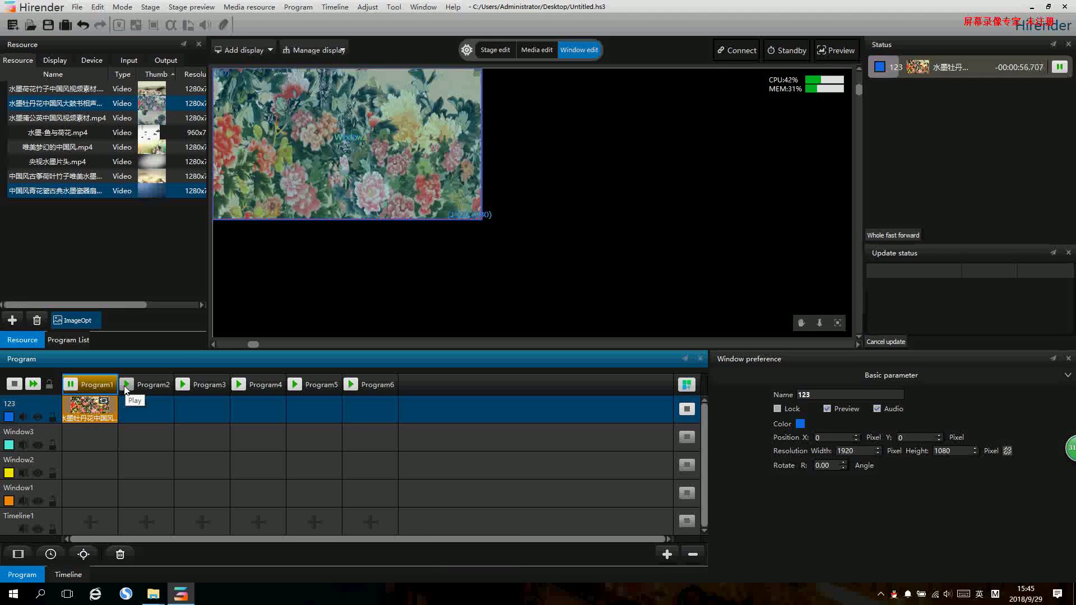
pyautogui.click(39, 428)
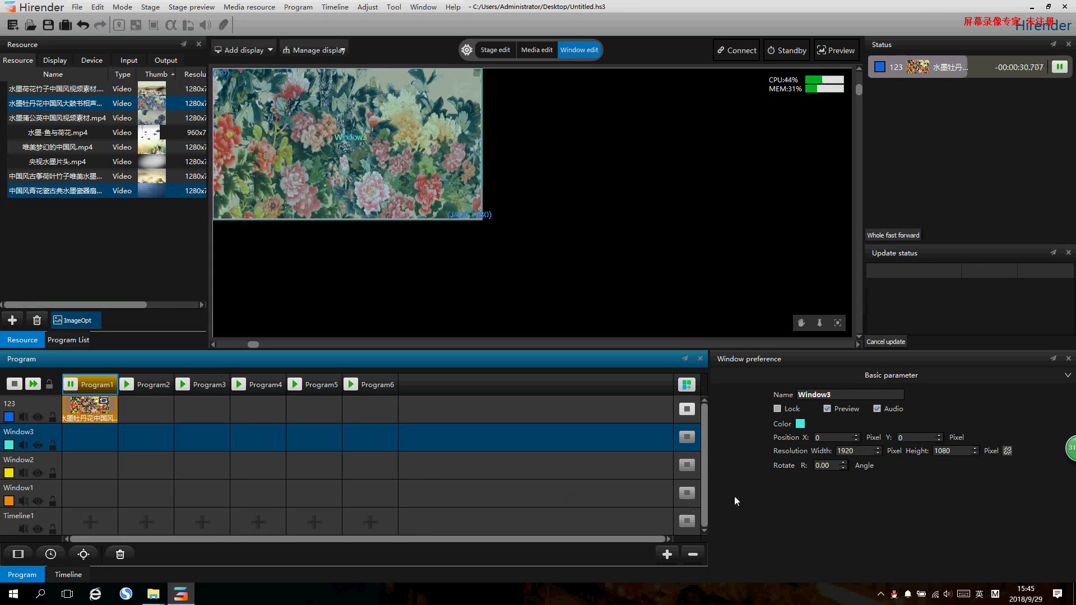
# - Rename Window3 to 1, set its width to 500 and position it at X 0
pyautogui.doubleClick(849, 451)
pyautogui.write('50')
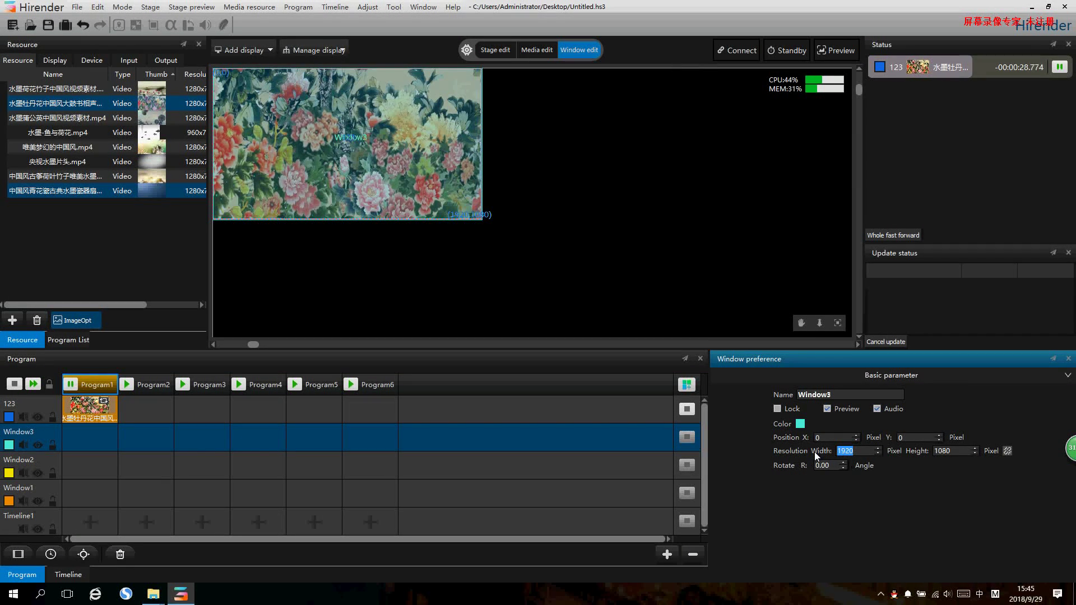
pyautogui.write('0')
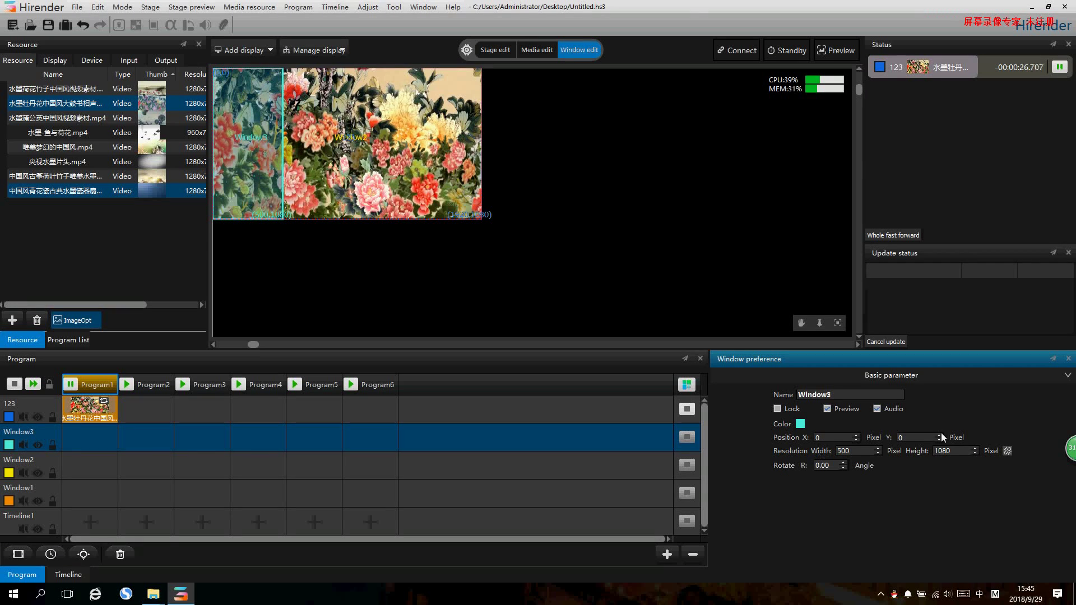
pyautogui.doubleClick(860, 397)
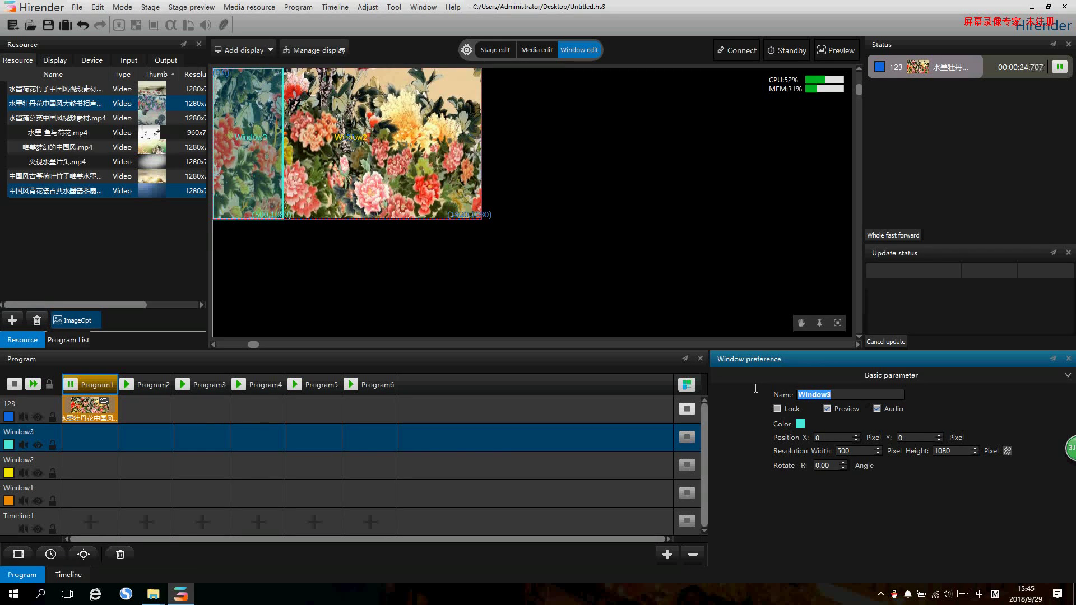
pyautogui.write('1')
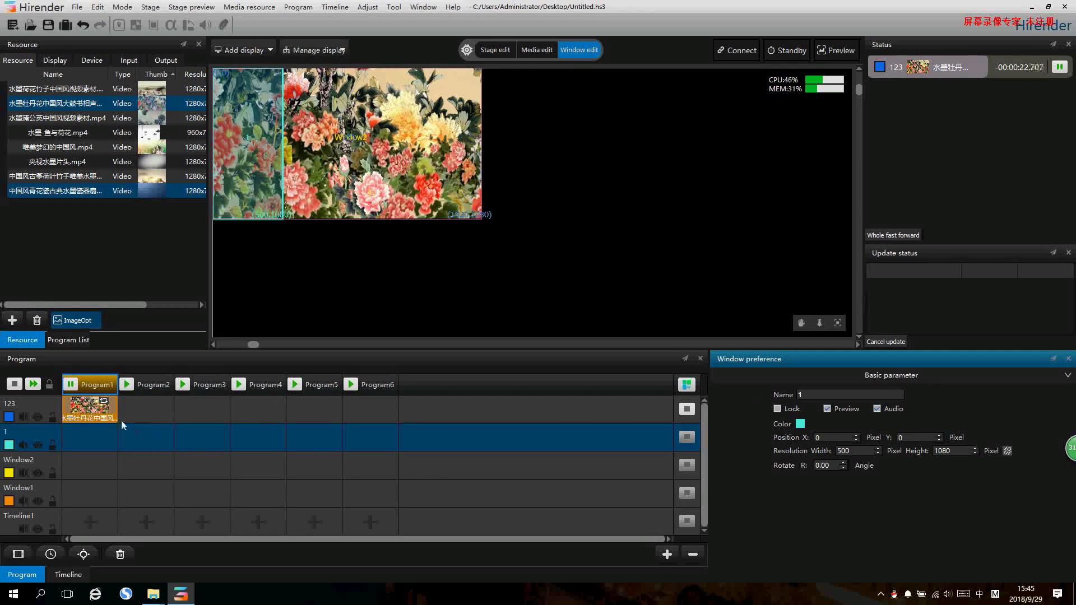
pyautogui.moveTo(260, 164)
pyautogui.mouseDown()
pyautogui.moveTo(270, 170)
pyautogui.moveTo(262, 160)
pyautogui.mouseUp()
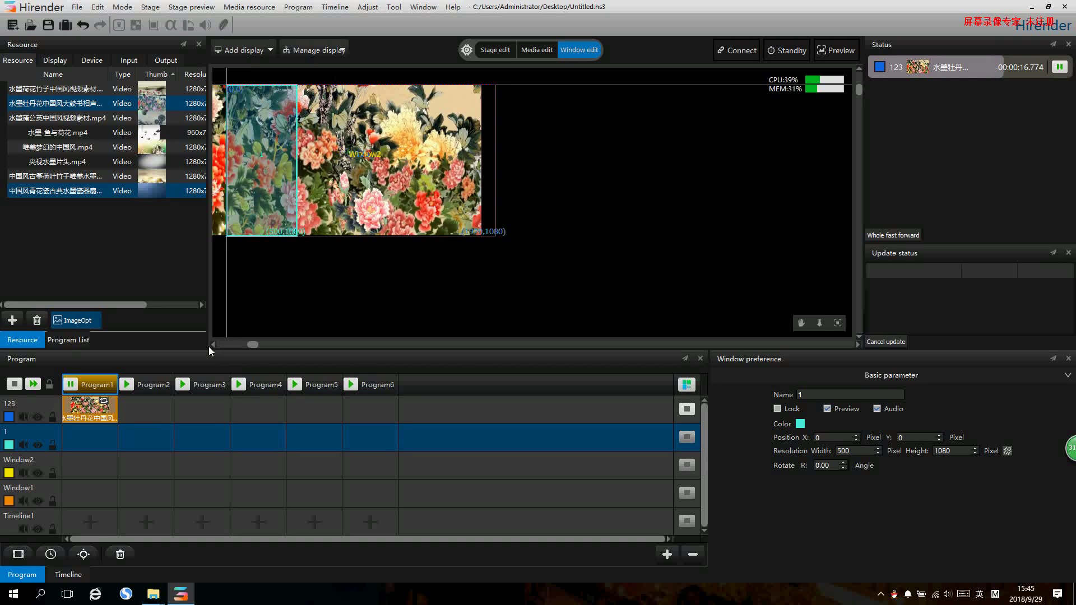
pyautogui.moveTo(288, 218); pyautogui.dragTo(281, 165)
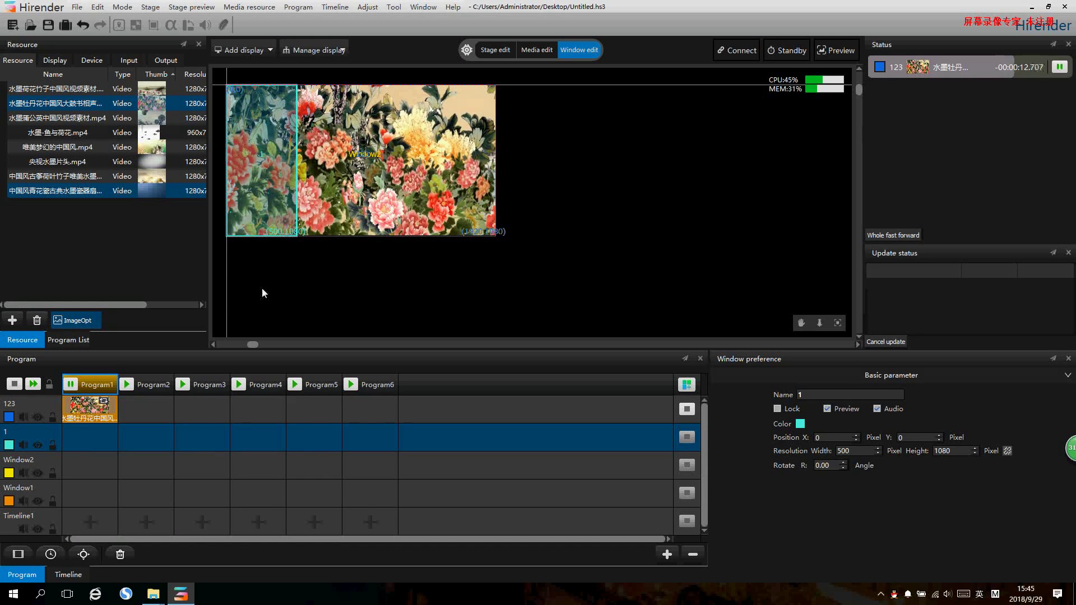
# - Rename Window2 to 2, give it width 920 and place it beside window 1 at X 500
pyautogui.click(39, 461)
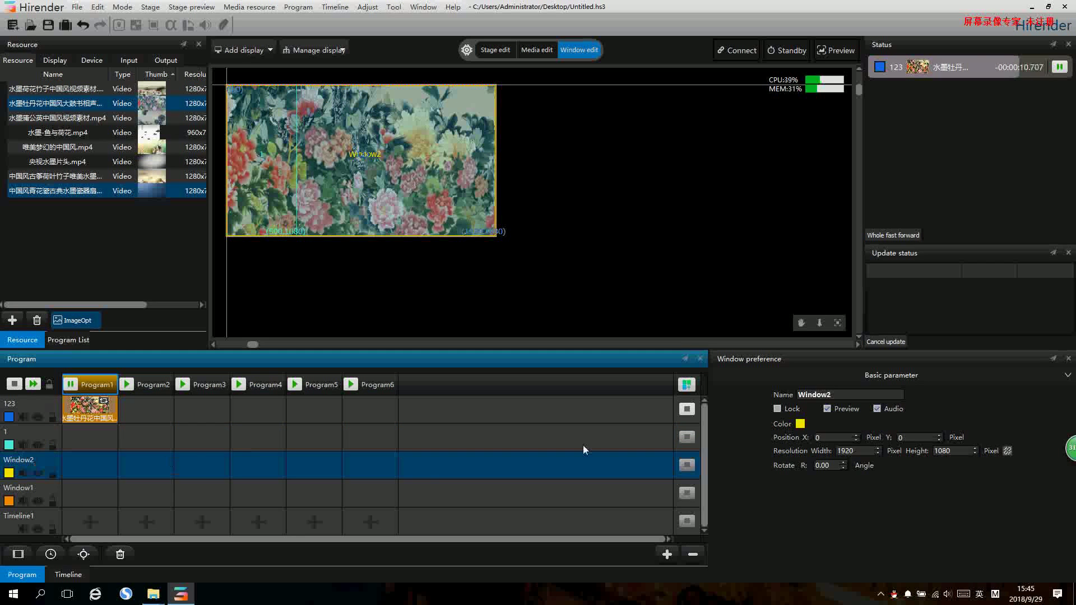
pyautogui.doubleClick(829, 395)
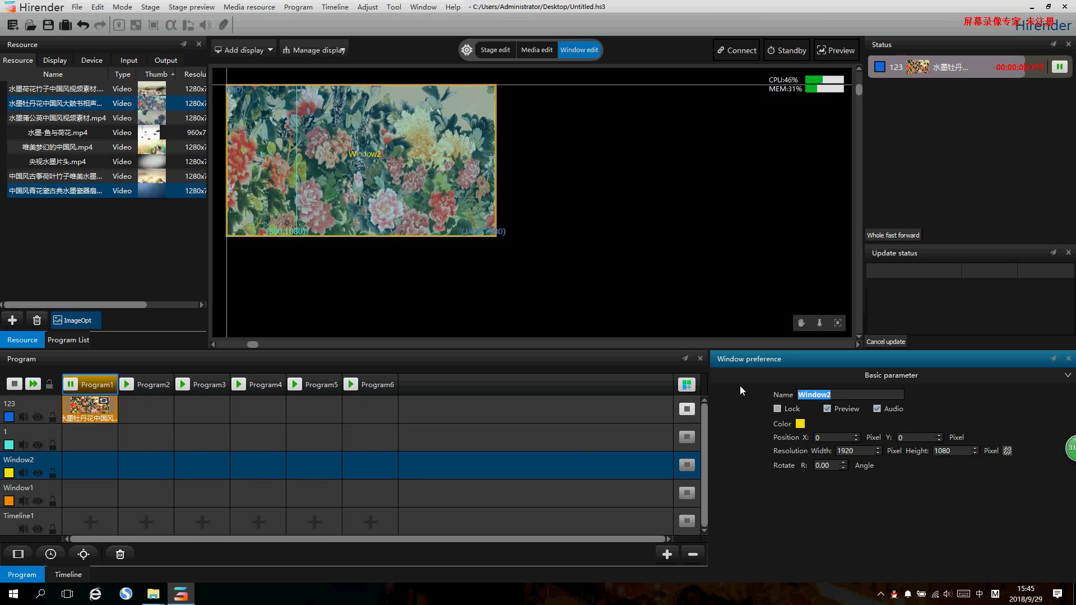
pyautogui.write('2')
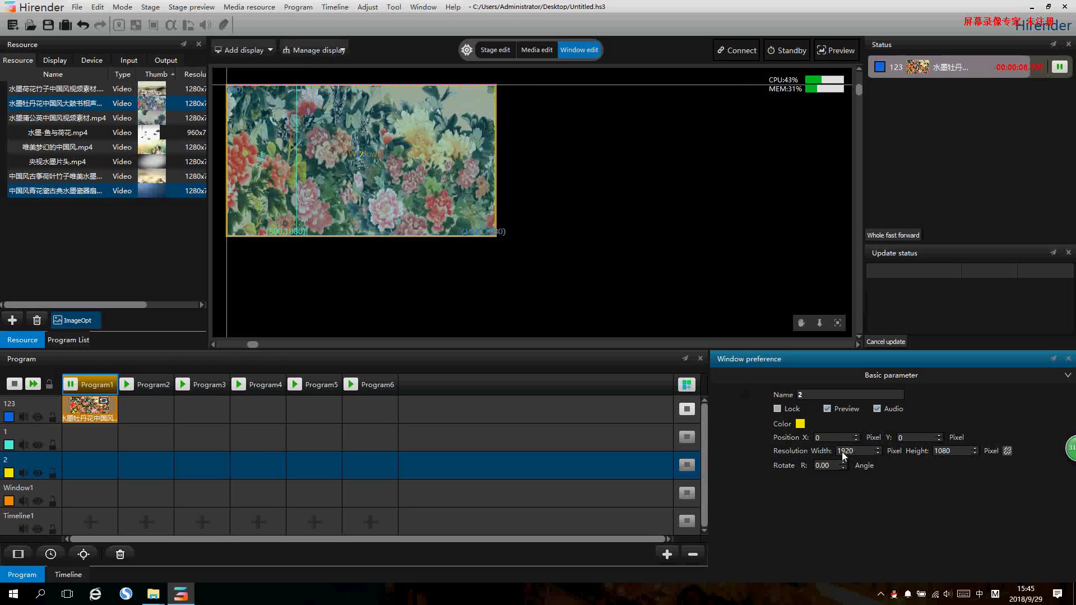
pyautogui.press('BackSpace')
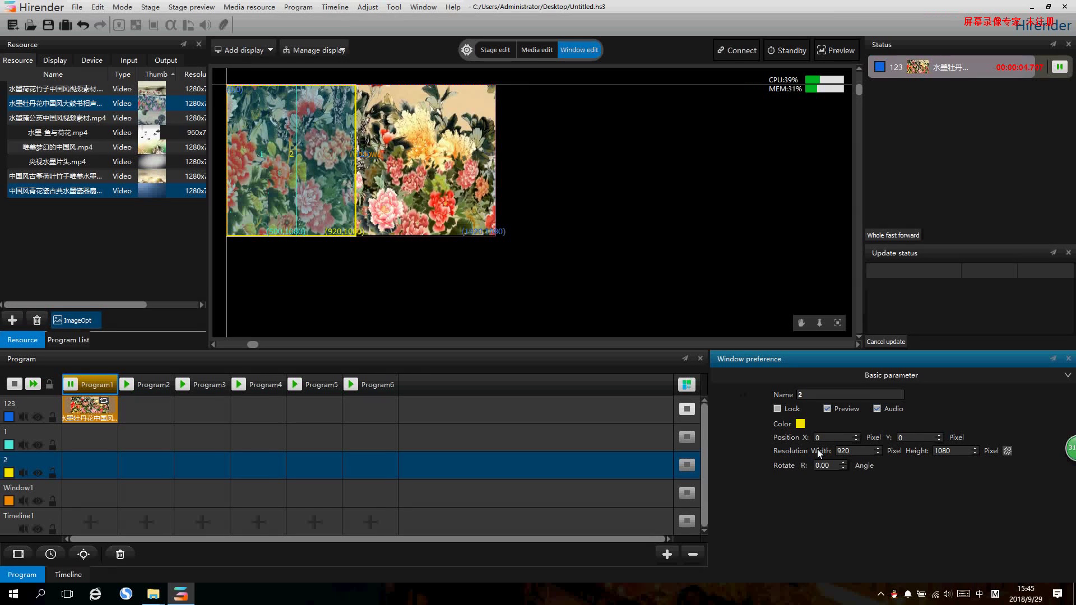
pyautogui.moveTo(320, 191); pyautogui.dragTo(388, 171)
pyautogui.click(368, 255)
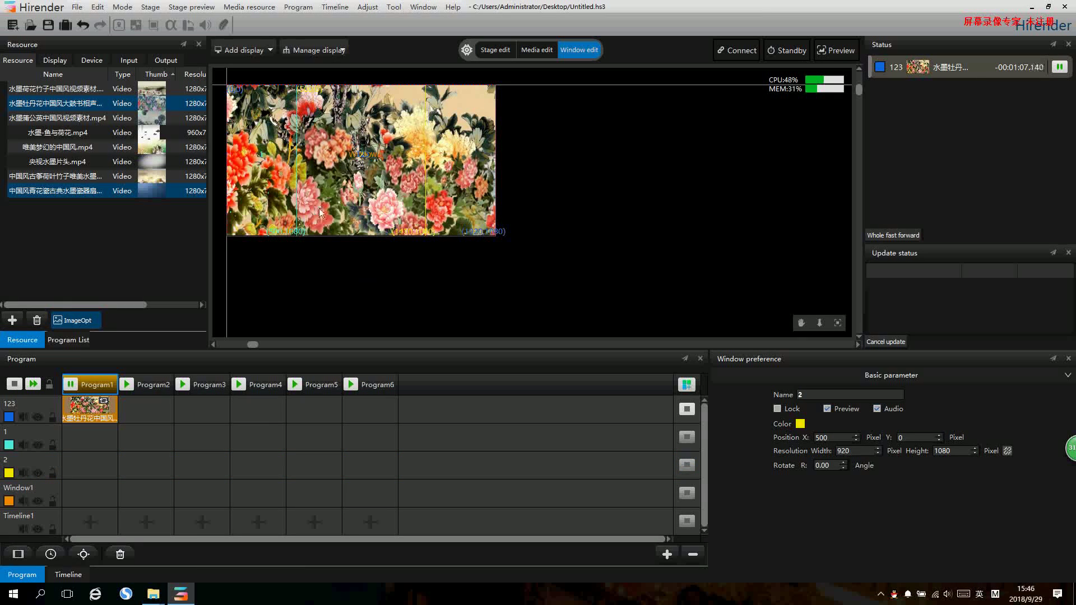
# - Rename Window1 to 3, set its width to 500 and move it right to X 1420
pyautogui.click(12, 487)
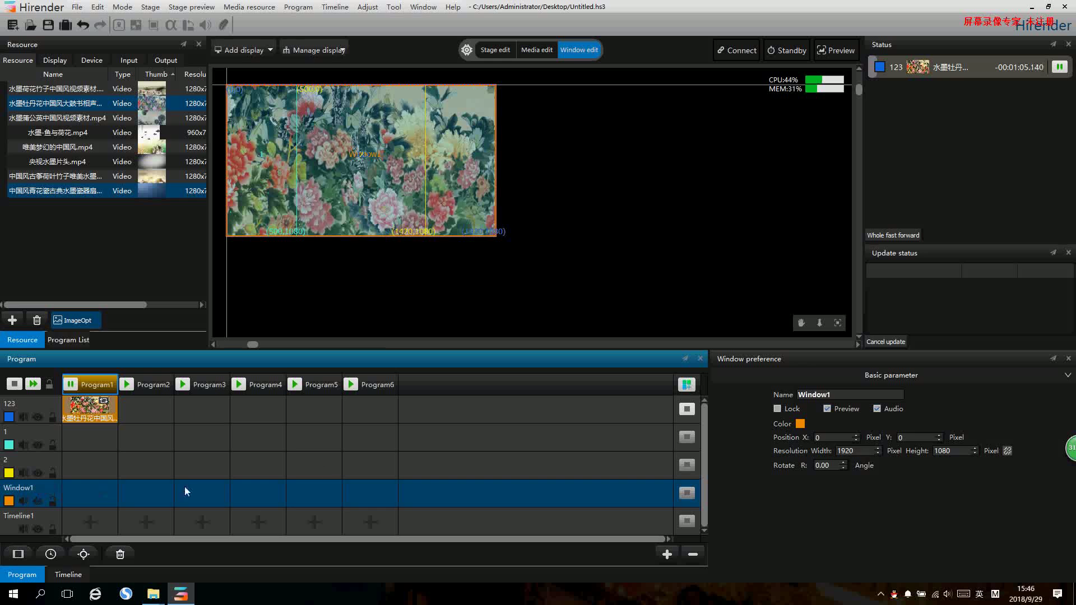
pyautogui.doubleClick(824, 396)
pyautogui.write('3')
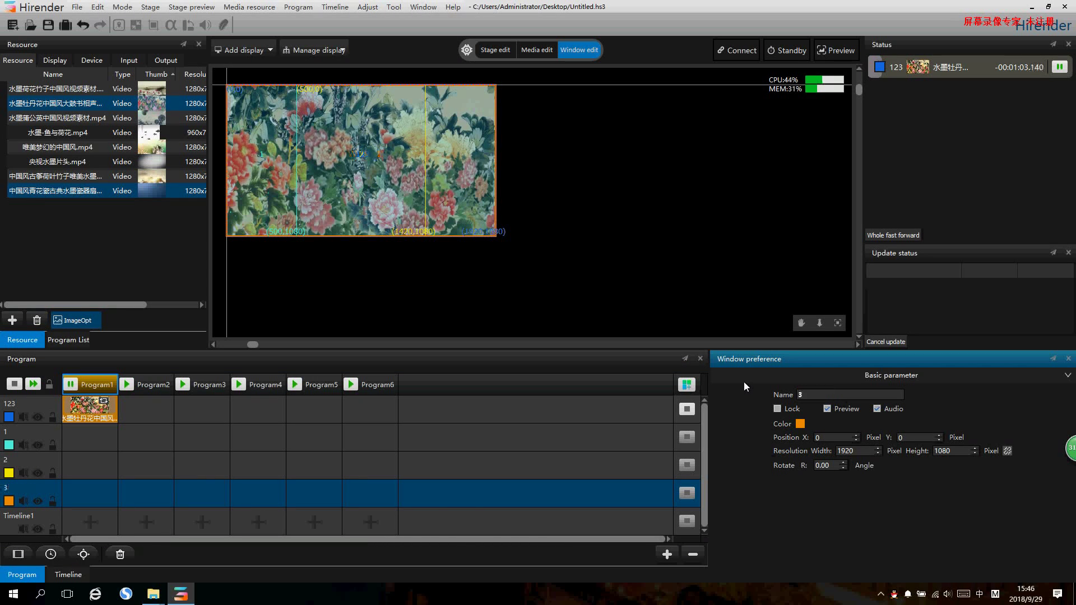
pyautogui.moveTo(854, 452); pyautogui.dragTo(843, 451)
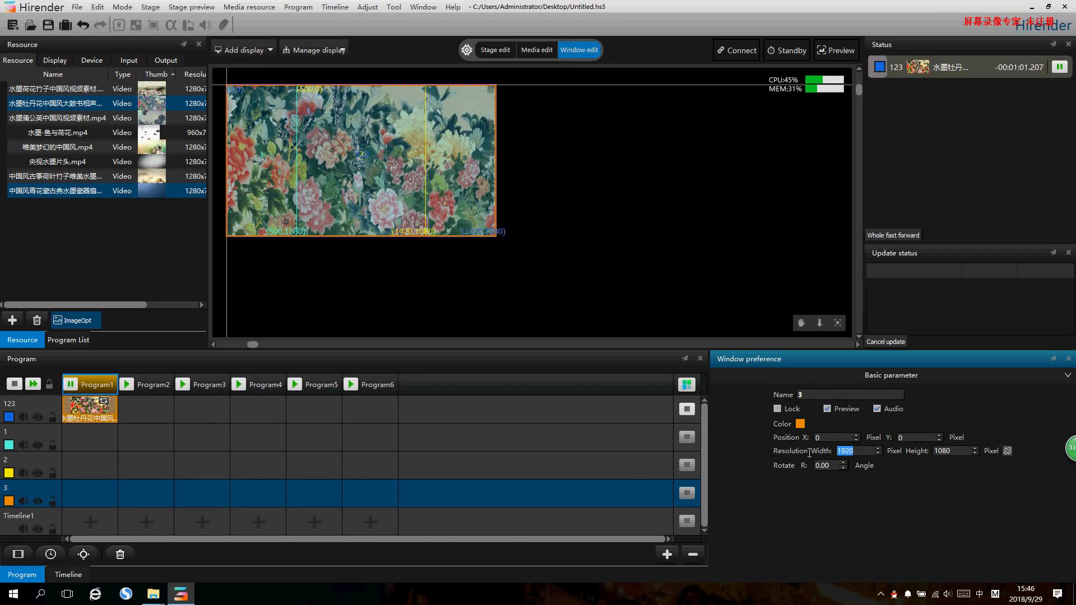
pyautogui.write('500')
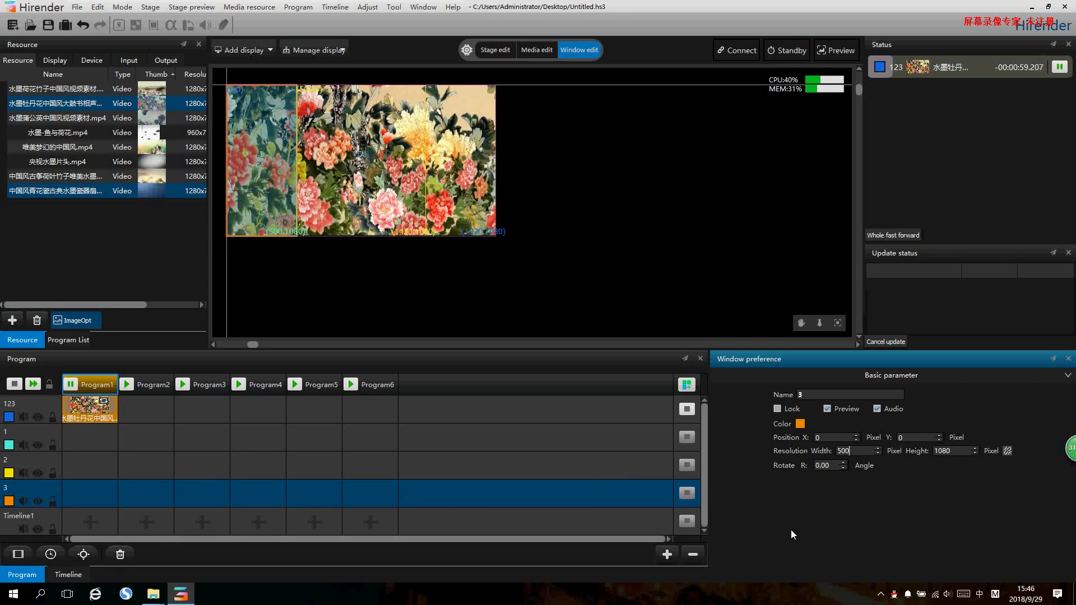
pyautogui.moveTo(267, 191); pyautogui.dragTo(467, 190)
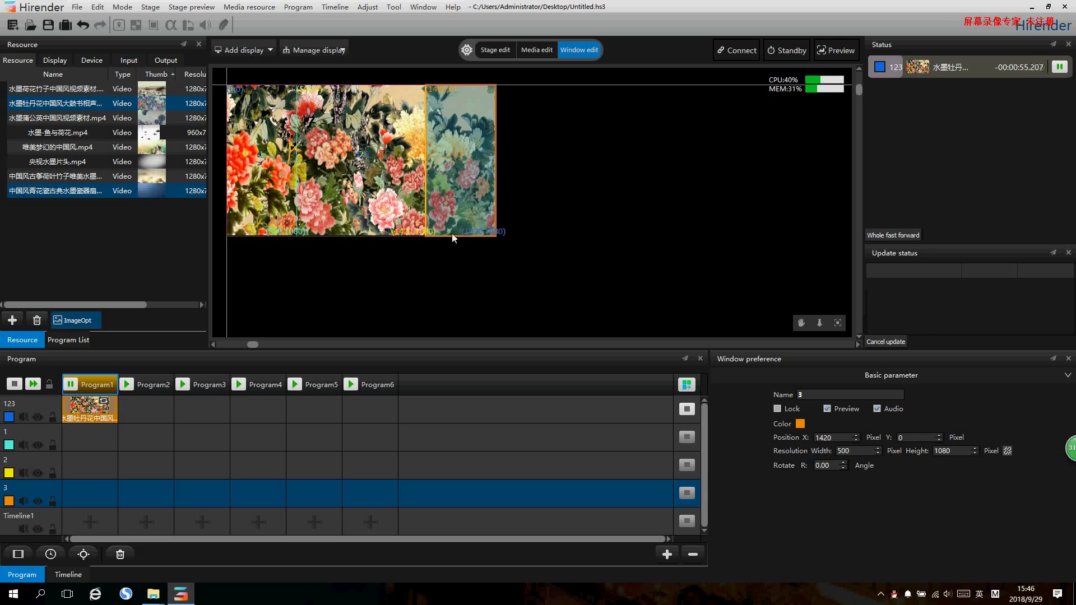
pyautogui.click(477, 267)
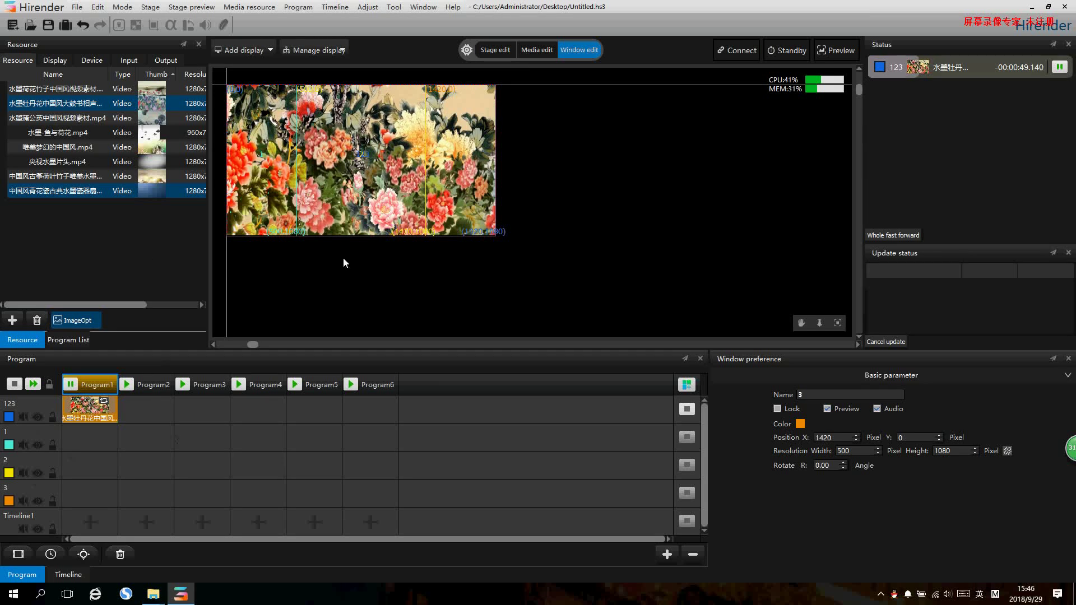
pyautogui.click(33, 437)
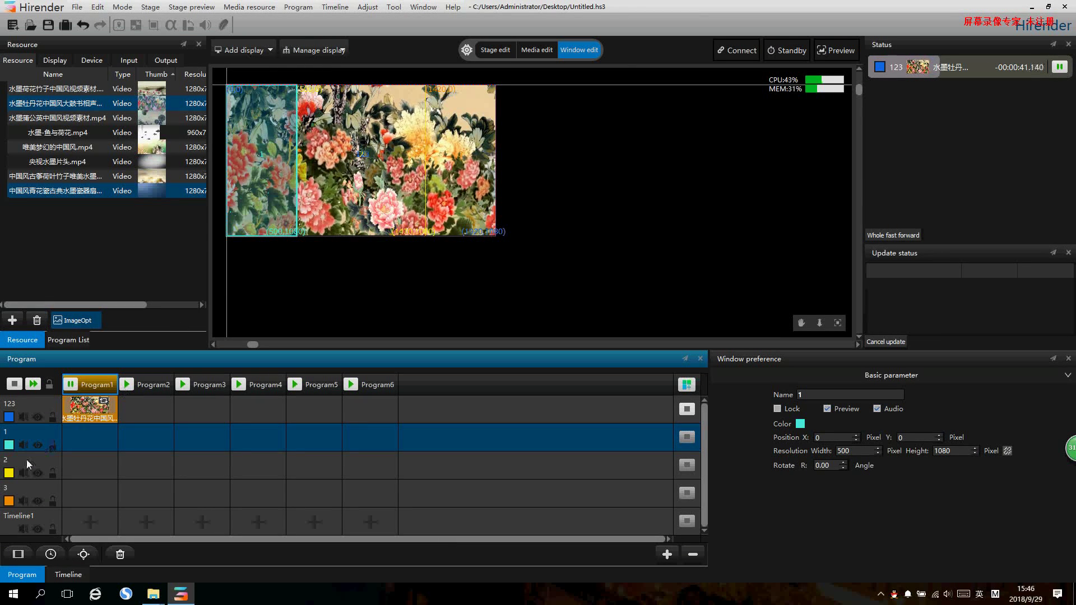
# - Drag three videos into Program2 on layers 1, 2 and 3, with 唯美梦幻的中国风.mp4 on layer 2
pyautogui.click(31, 490)
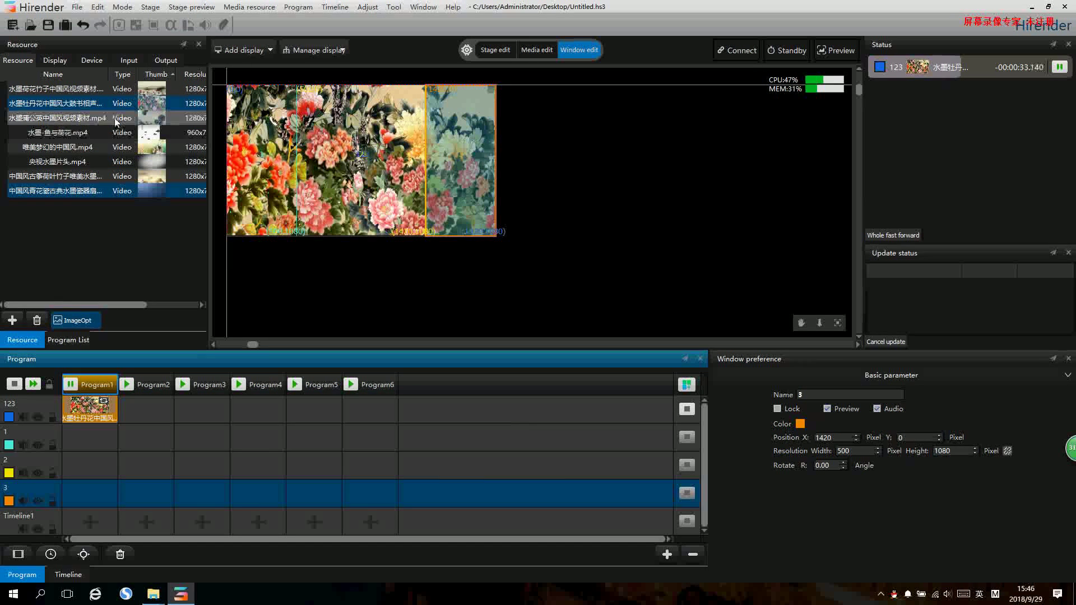
pyautogui.moveTo(95, 118); pyautogui.dragTo(140, 436)
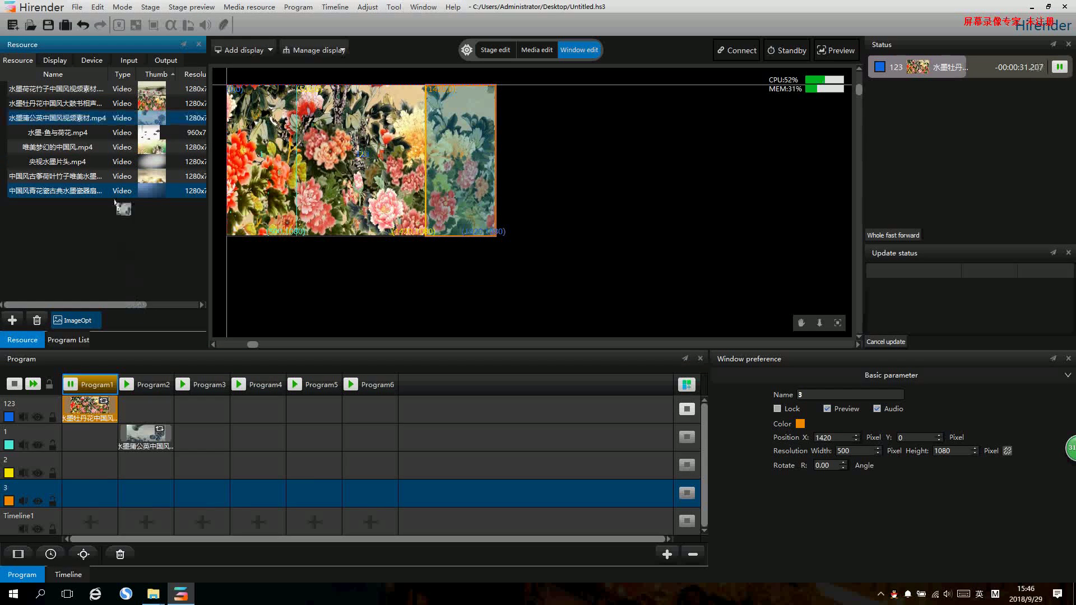
pyautogui.moveTo(112, 147); pyautogui.dragTo(145, 471)
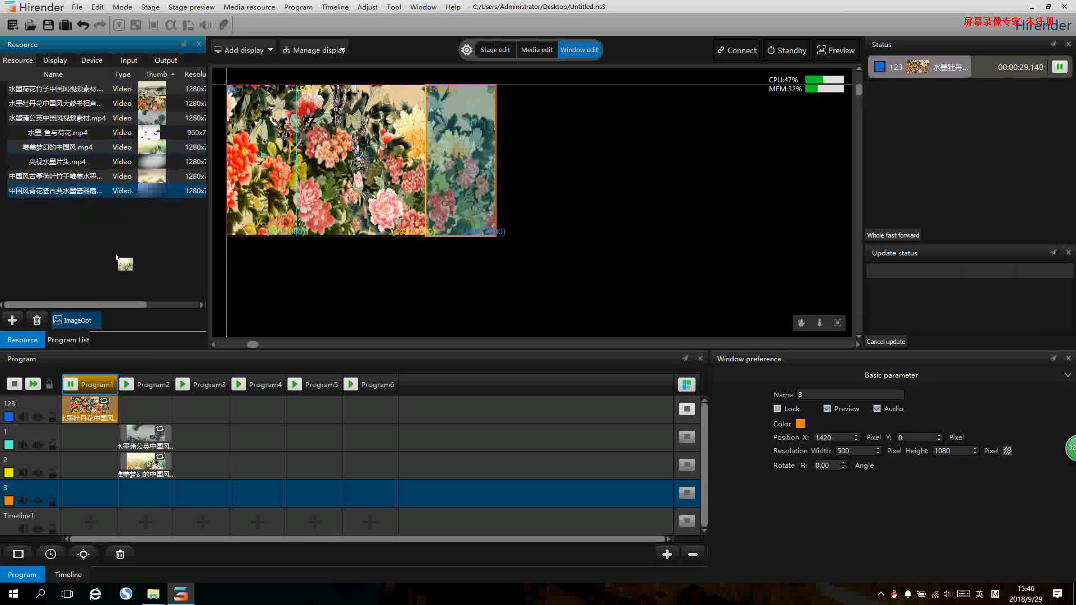
pyautogui.moveTo(116, 258); pyautogui.dragTo(145, 493)
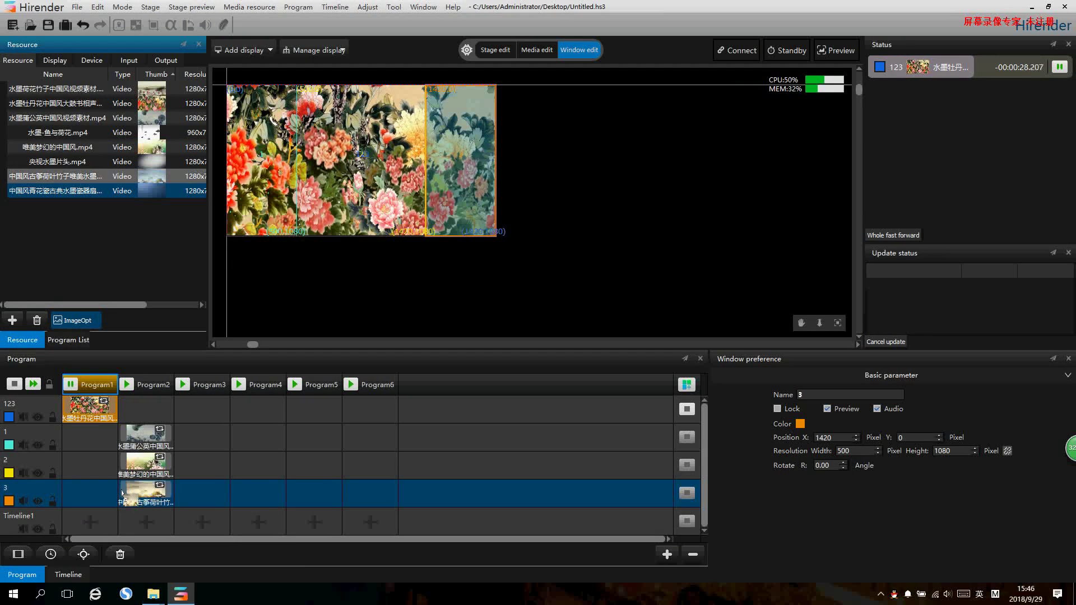
# - Start and pause Program2, then mute the speaker volume from the taskbar
pyautogui.click(127, 385)
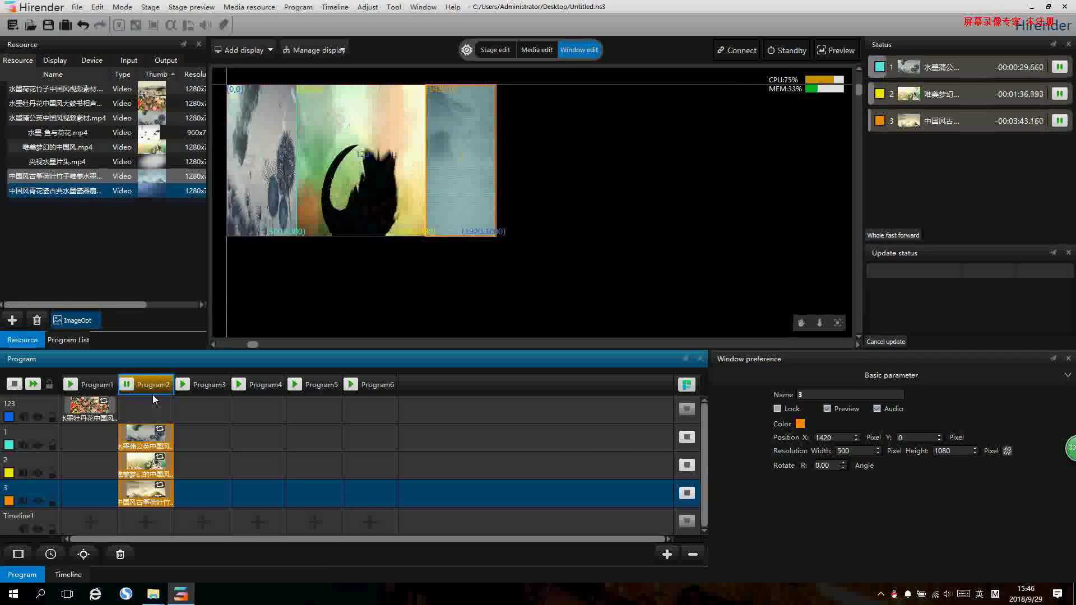
pyautogui.click(128, 385)
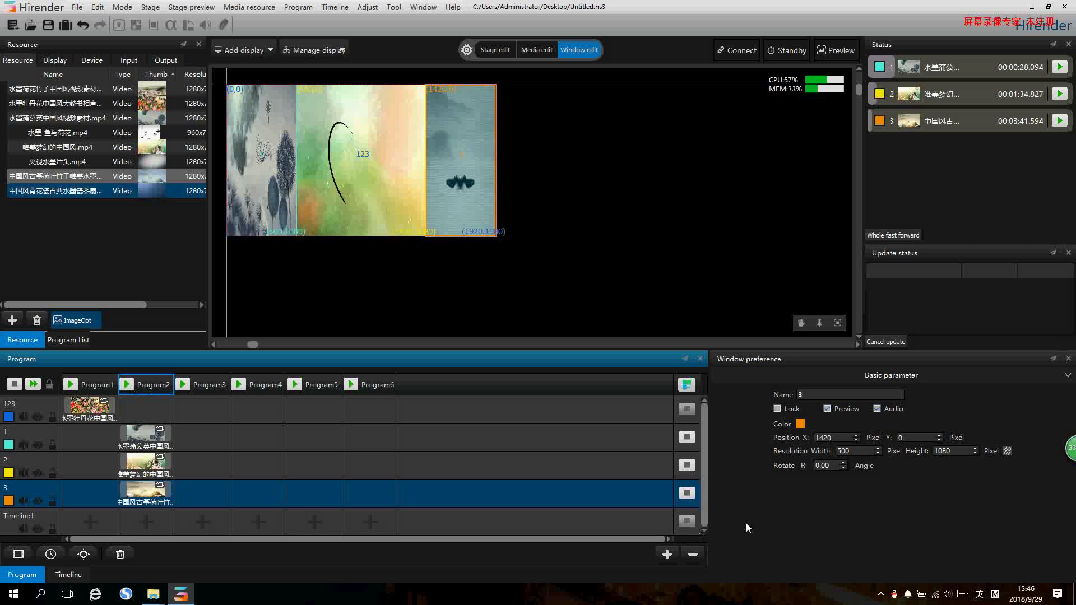
pyautogui.click(947, 594)
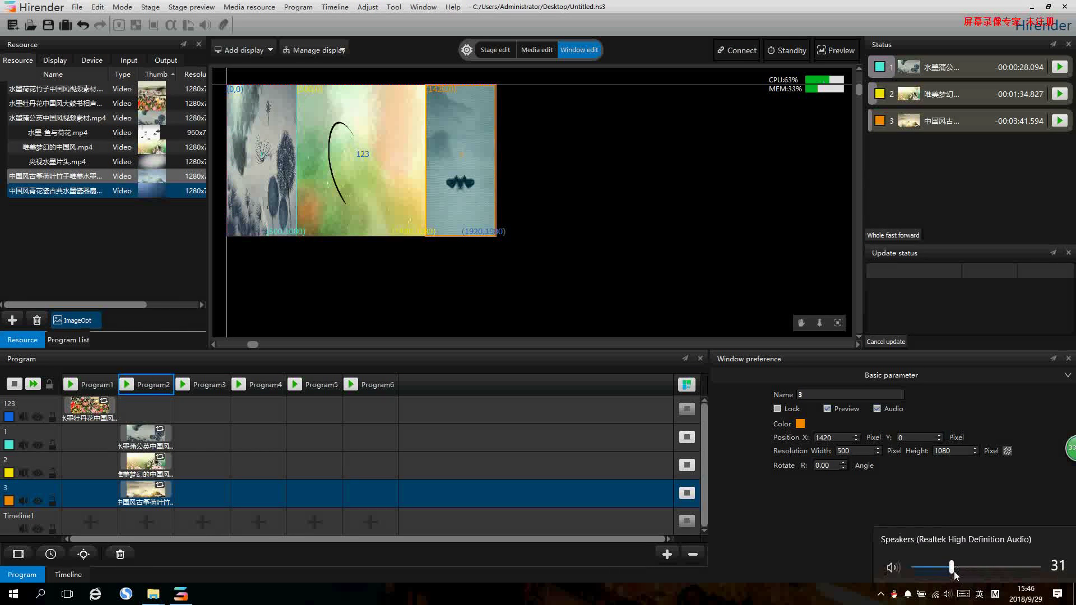
pyautogui.moveTo(951, 567); pyautogui.dragTo(912, 567)
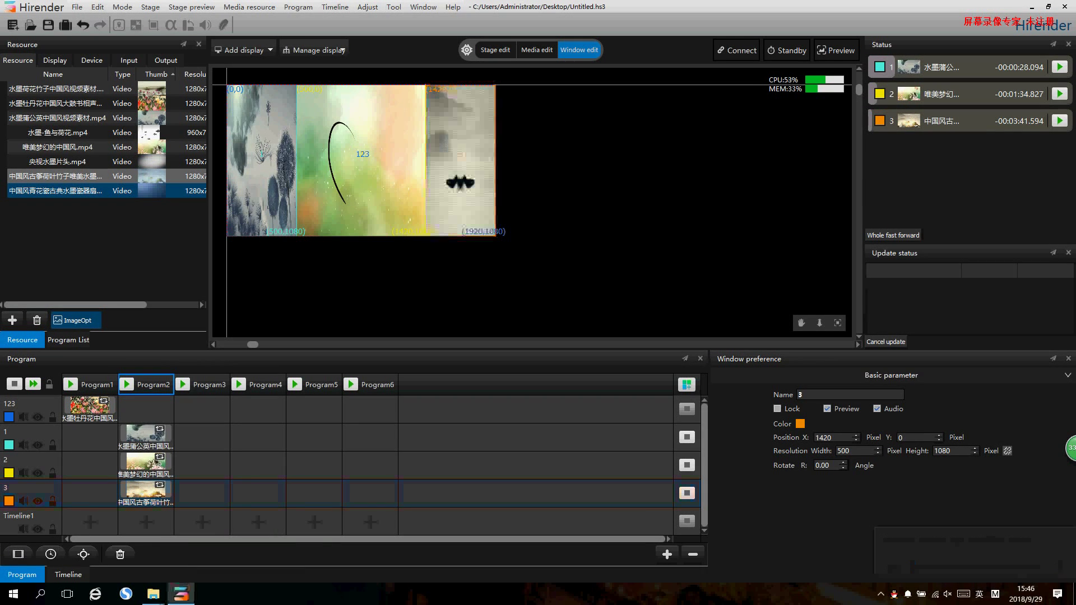
# - Clear the window selection, play Program1, then switch playback back to Program2
pyautogui.click(155, 199)
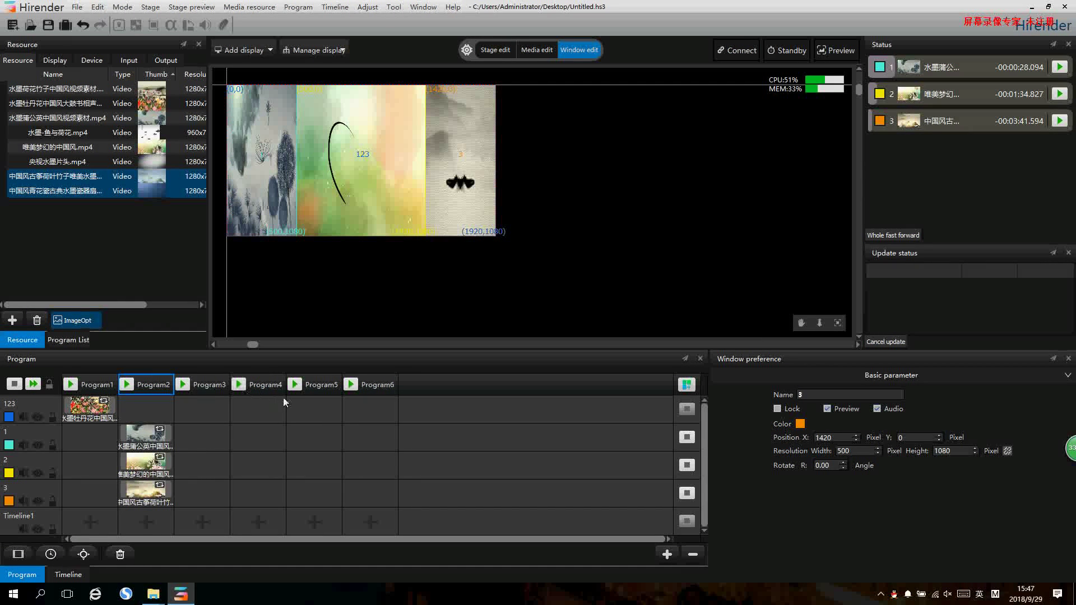
pyautogui.click(79, 388)
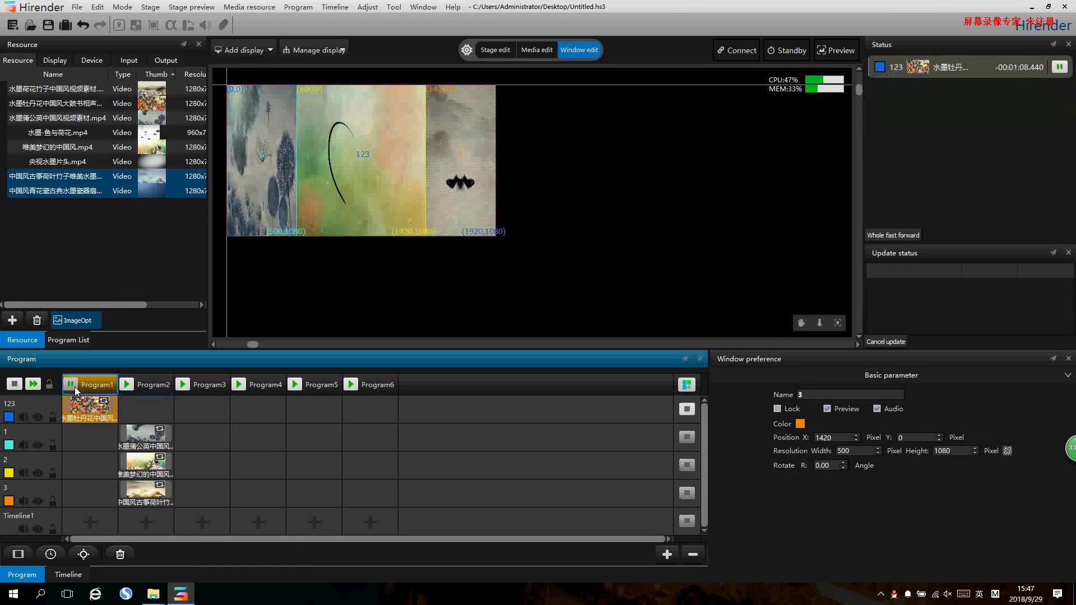
pyautogui.click(129, 386)
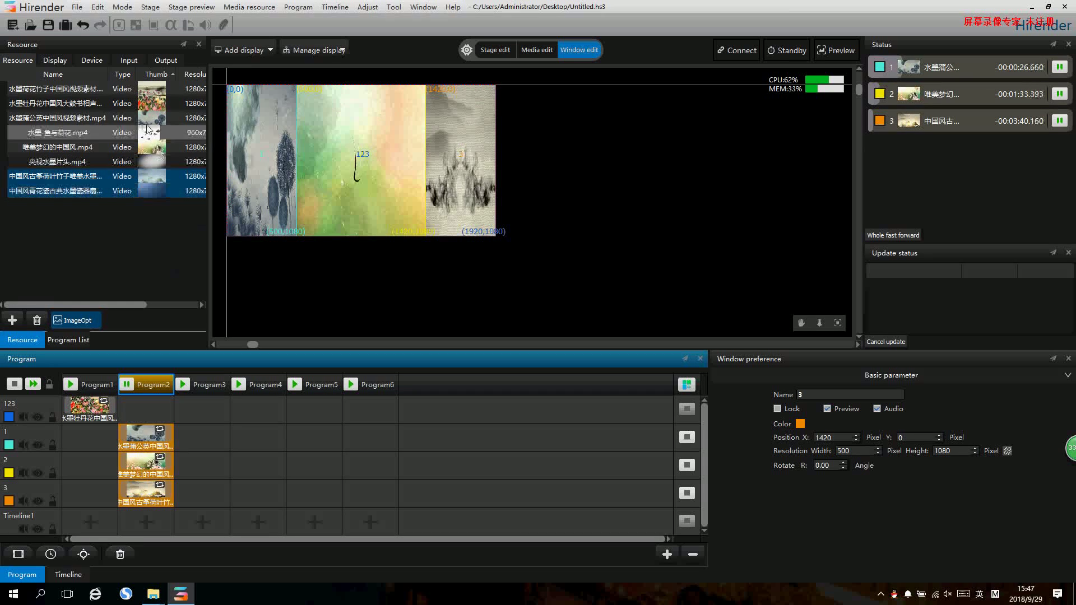
# - Fill Program3's layers 3, 2 and 1 with clips, including 水墨-鱼与荷花.mp4 on layer 1
pyautogui.click(103, 191)
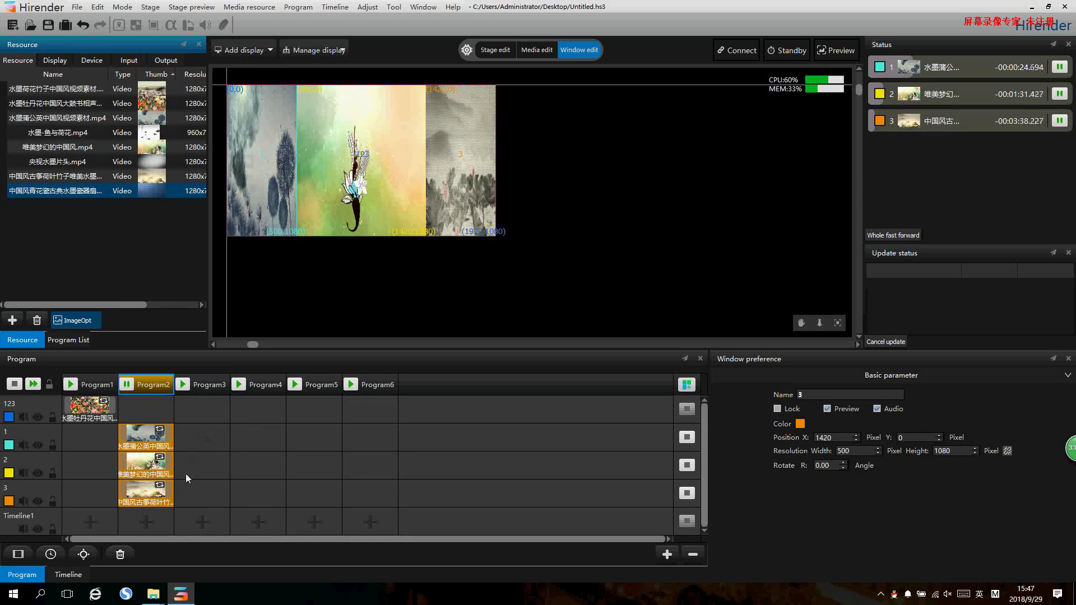
pyautogui.moveTo(146, 493); pyautogui.dragTo(201, 493)
pyautogui.click(107, 166)
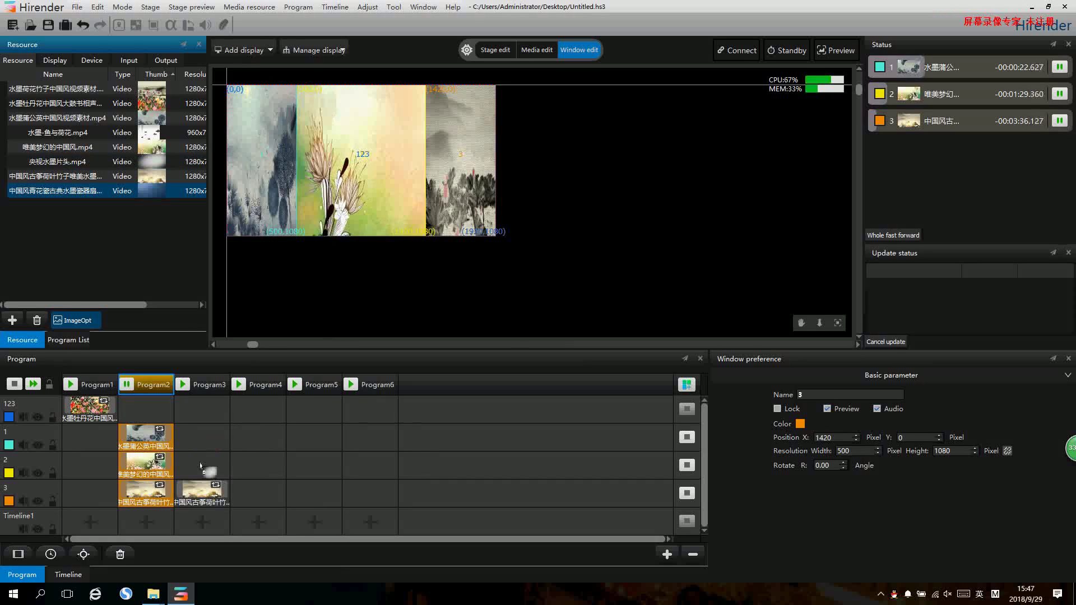
pyautogui.moveTo(201, 465); pyautogui.dragTo(201, 465)
pyautogui.moveTo(56, 132); pyautogui.dragTo(199, 440)
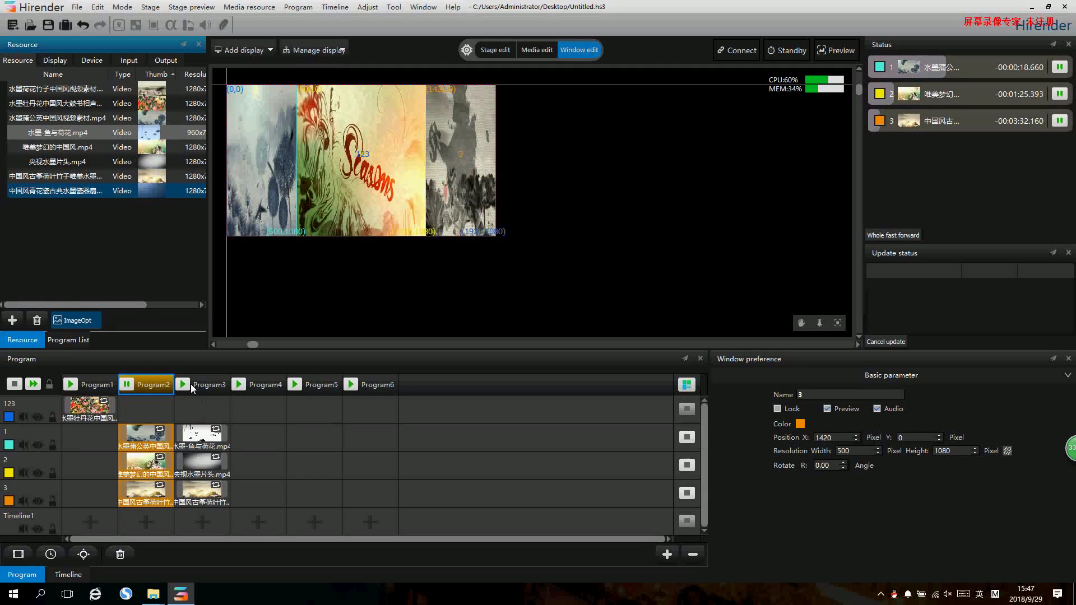
# - Play Program3, then add the first resource clip to Program4's layer 123 and play Program4
pyautogui.click(188, 382)
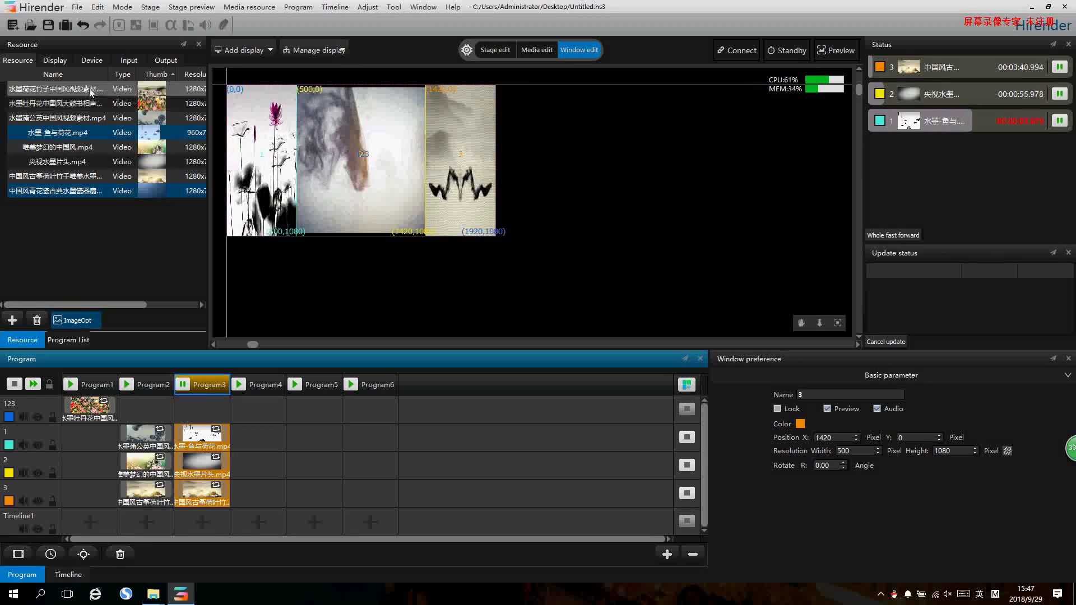
pyautogui.moveTo(90, 93); pyautogui.dragTo(249, 410)
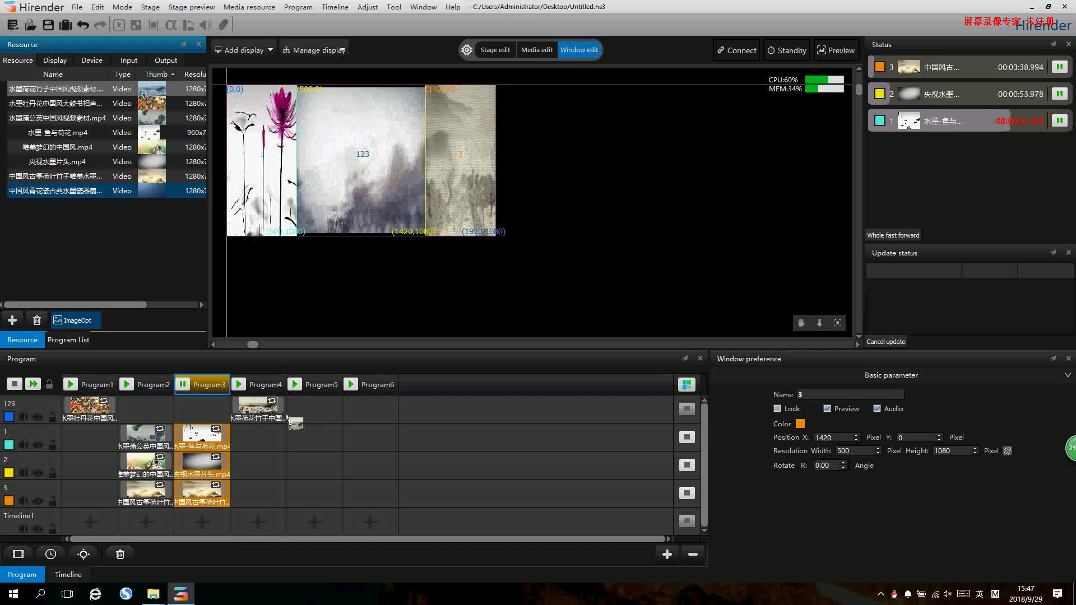
pyautogui.click(240, 385)
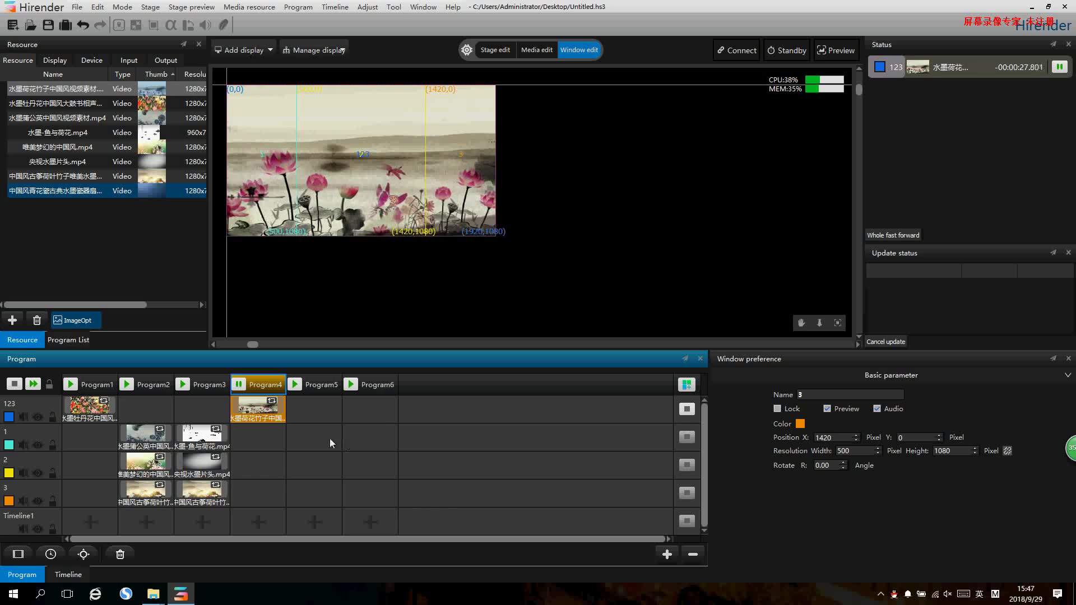
# - Add Window1 and Window2 and set Window2's width to 960
pyautogui.click(18, 554)
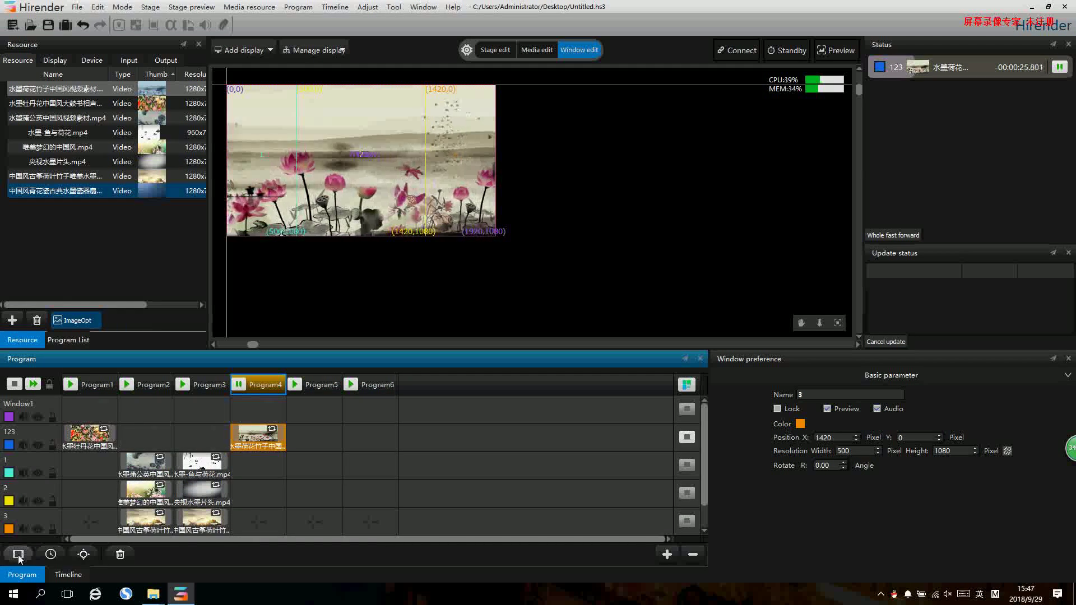
pyautogui.click(18, 555)
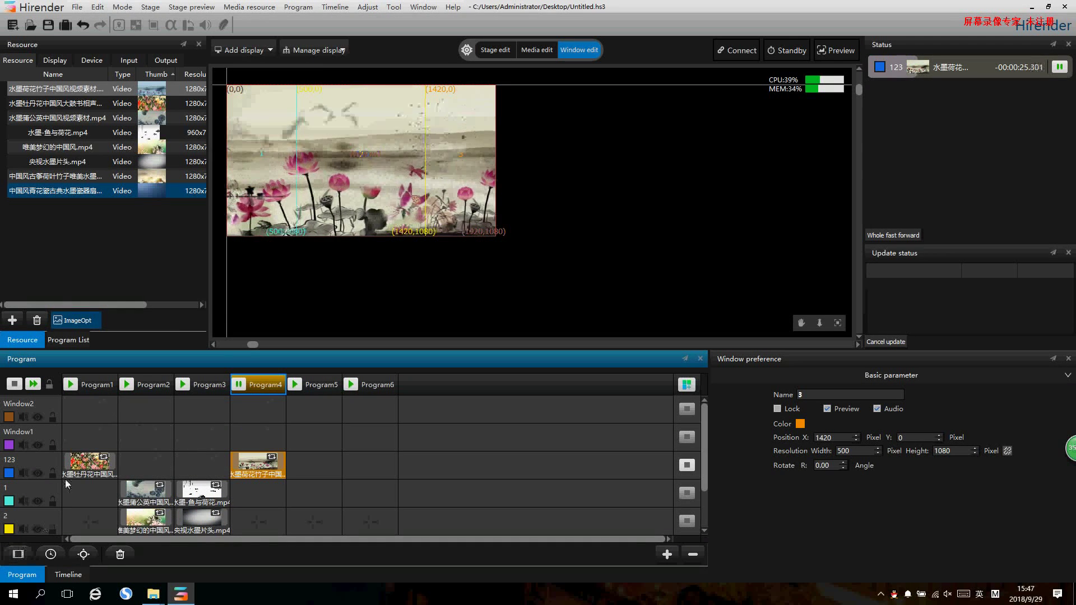
pyautogui.click(99, 406)
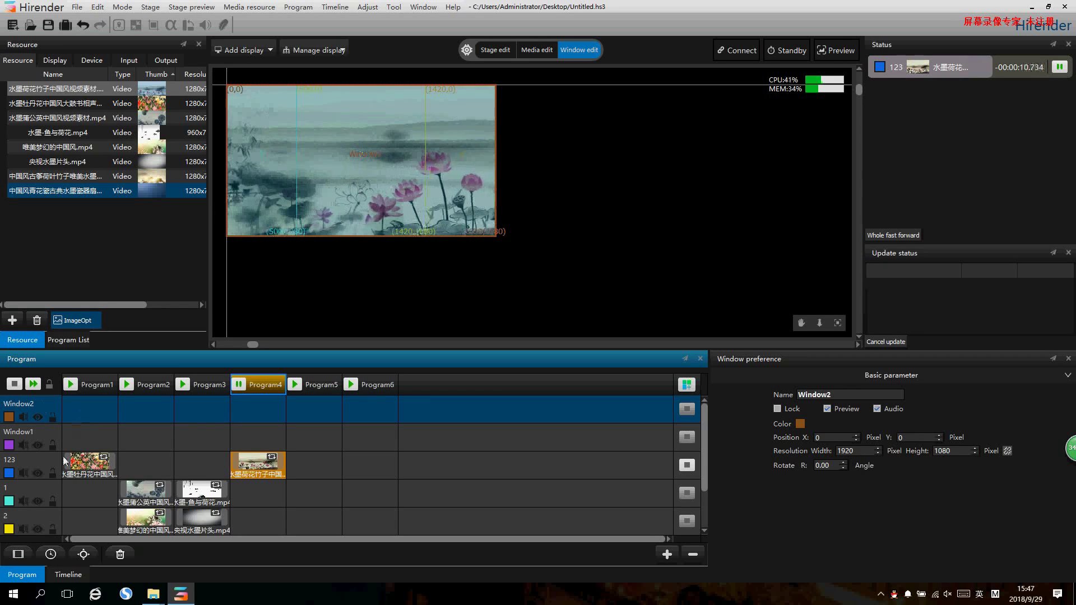
pyautogui.doubleClick(866, 453)
pyautogui.write('96')
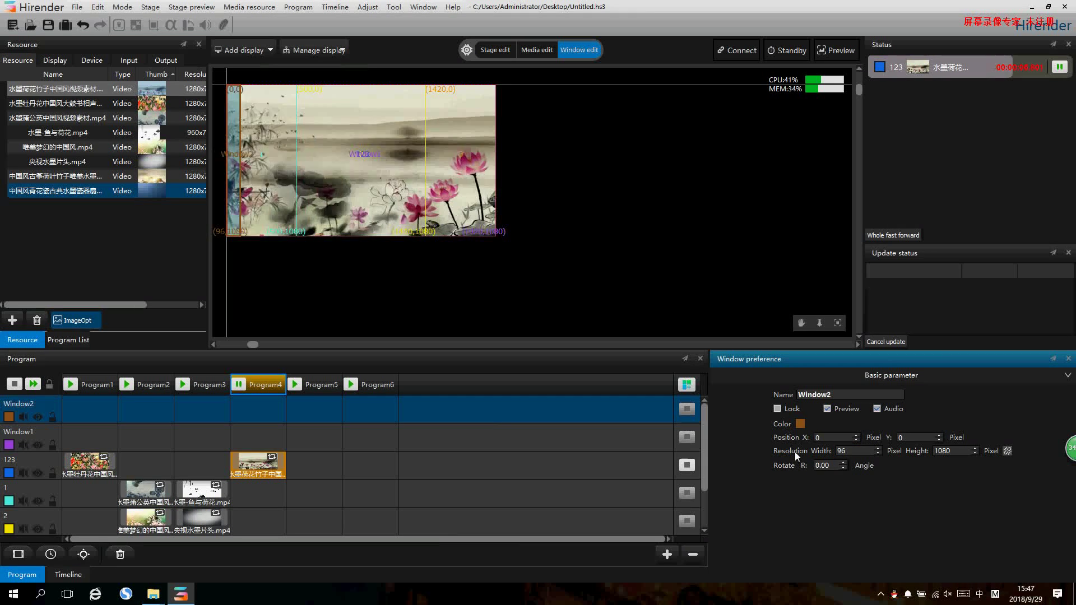
pyautogui.write('0')
pyautogui.click(99, 430)
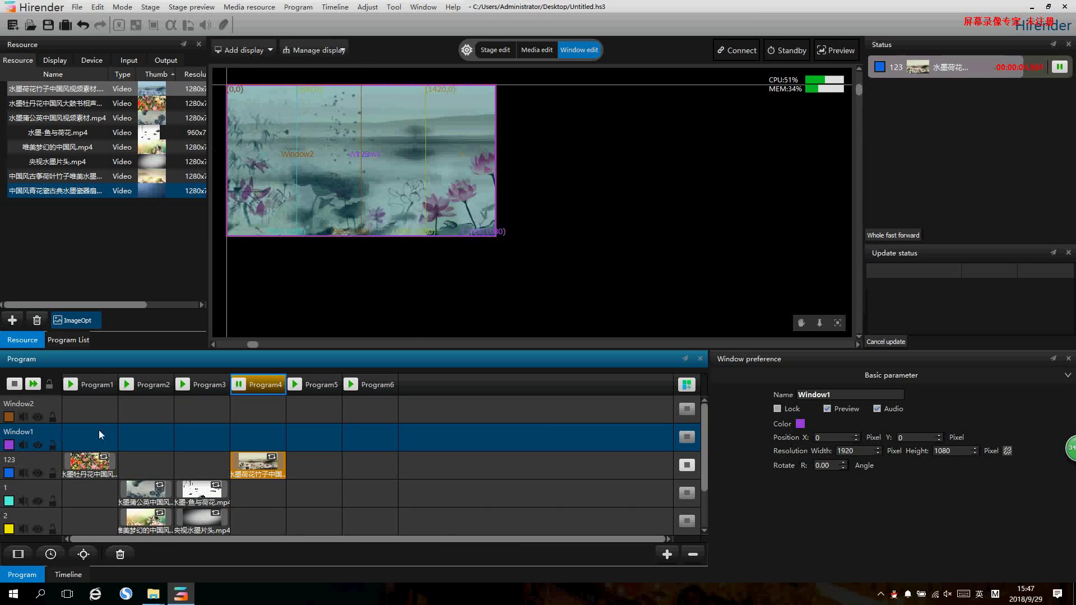
# - Set Window1's width to 960 and move it to the right half of the stage
pyautogui.doubleClick(846, 451)
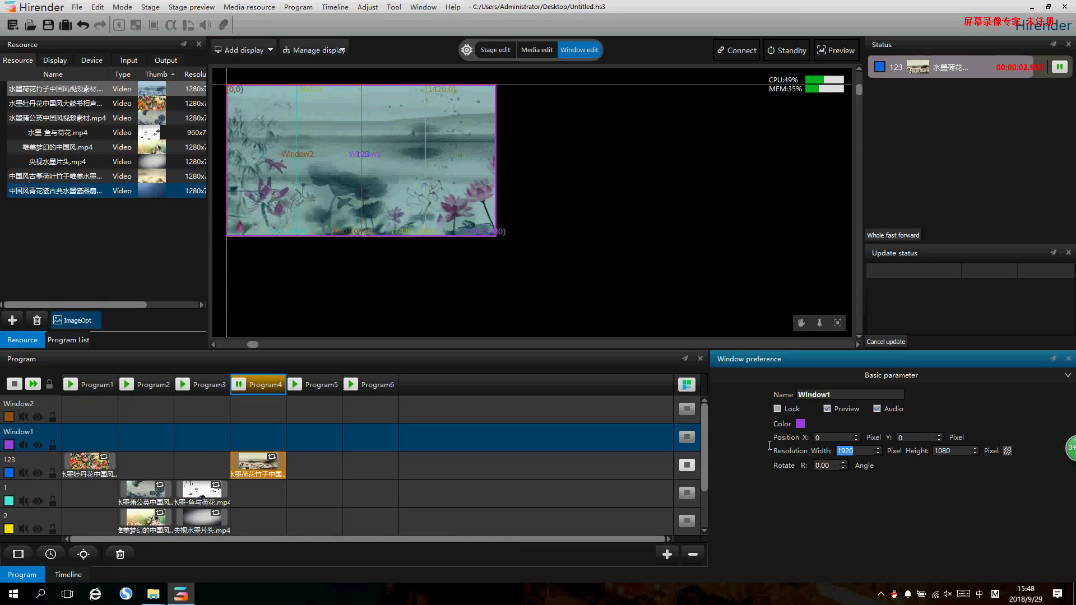
pyautogui.write('960')
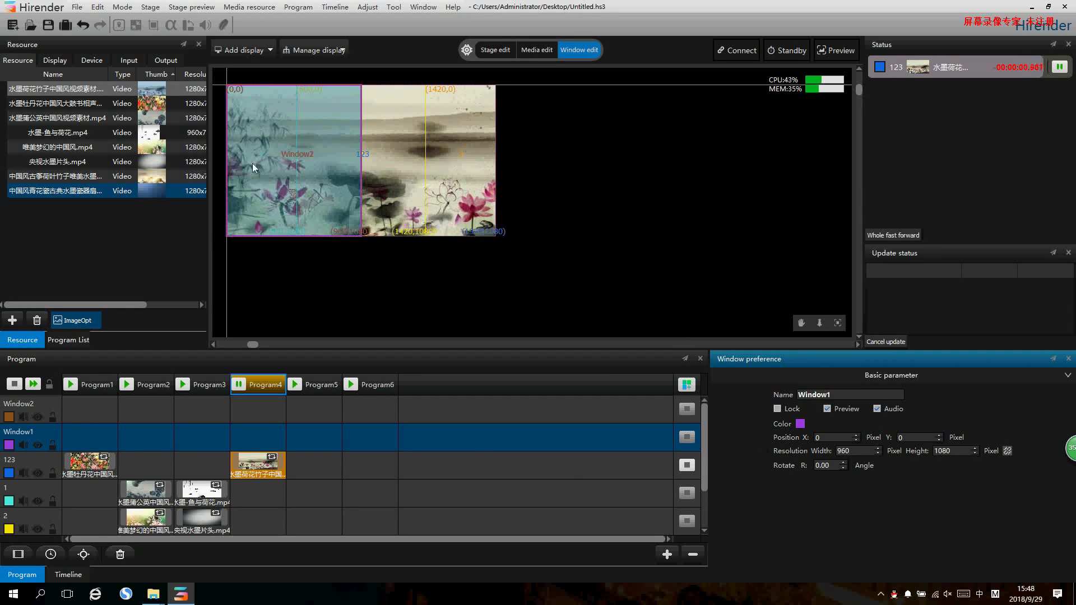
pyautogui.moveTo(253, 166); pyautogui.dragTo(422, 162)
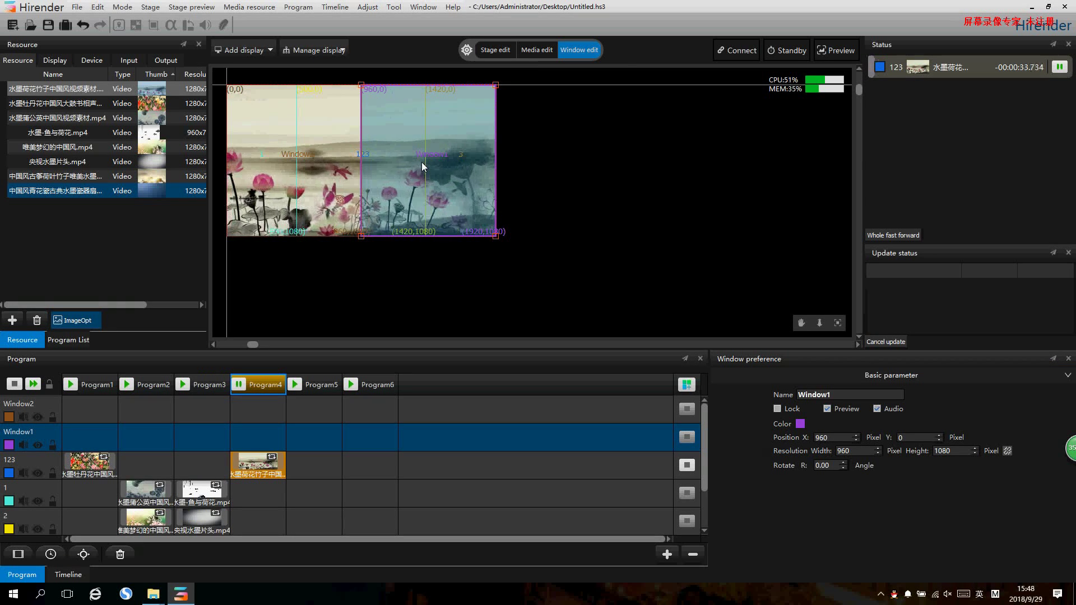
pyautogui.click(470, 247)
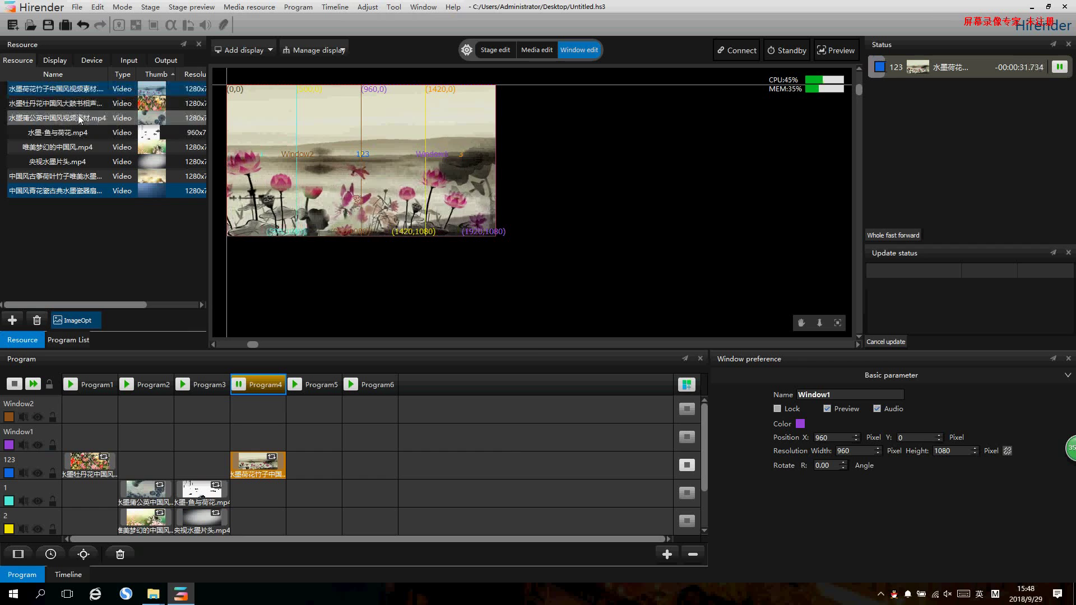
# - Put 水墨蒲公英中国风 on Window2 and 唯美梦幻的中国风 on Window1 in Program5, then play it
pyautogui.moveTo(80, 119); pyautogui.dragTo(312, 409)
pyautogui.moveTo(80, 147); pyautogui.dragTo(311, 437)
pyautogui.click(314, 384)
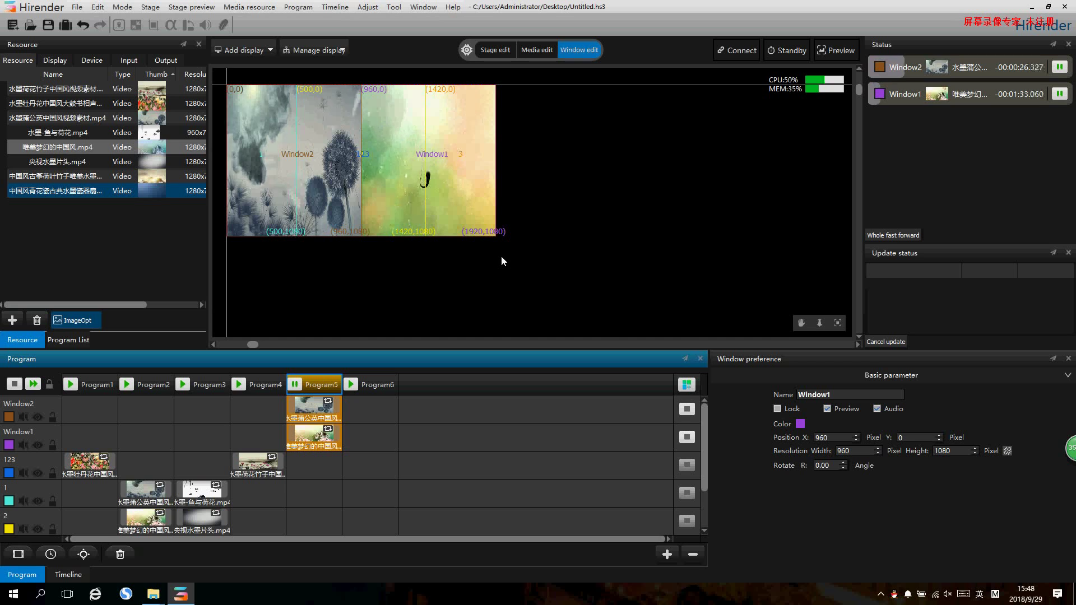
# - Add Program7–Program10 and fill Program6 rows 1–3 with the dandelion, peony and 唯美梦幻 clips
pyautogui.click(687, 385)
pyautogui.scroll(-2, 416, 431)
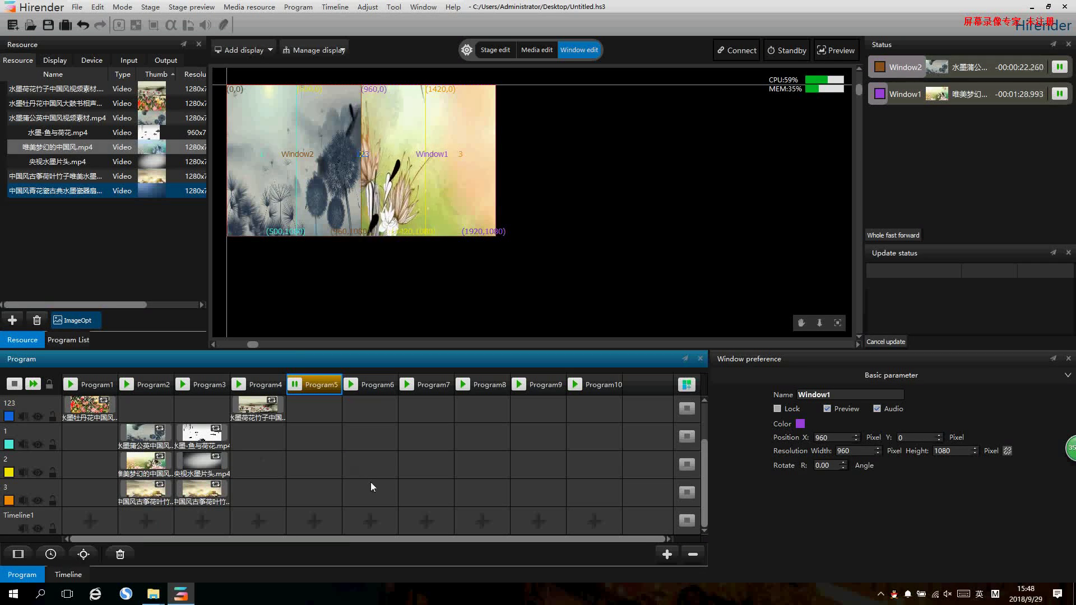
pyautogui.moveTo(56, 103); pyautogui.dragTo(370, 464)
pyautogui.moveTo(66, 120); pyautogui.dragTo(370, 437)
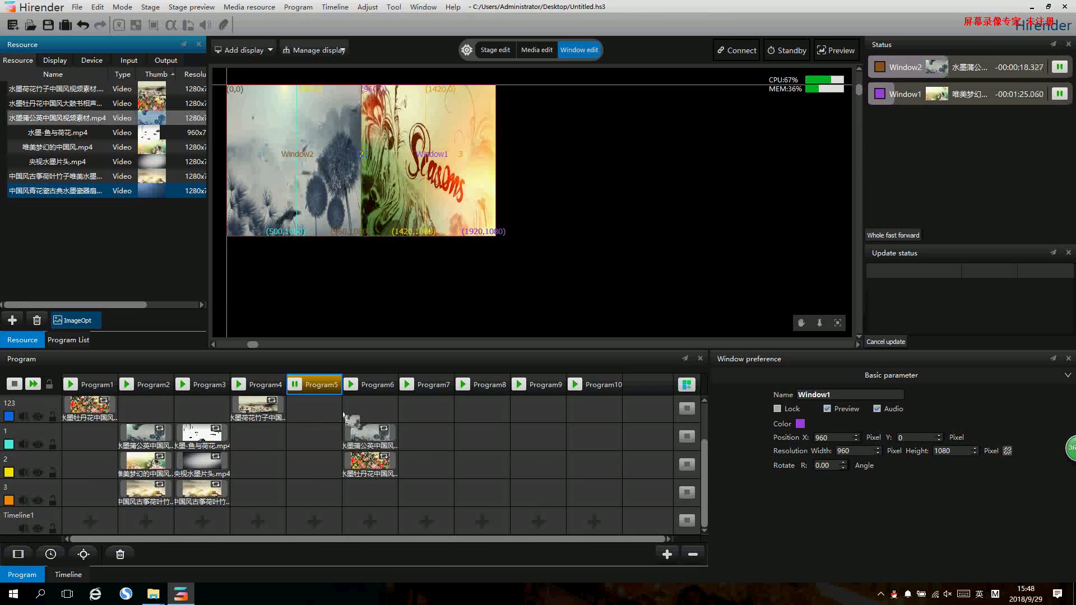
pyautogui.moveTo(57, 161); pyautogui.dragTo(359, 503)
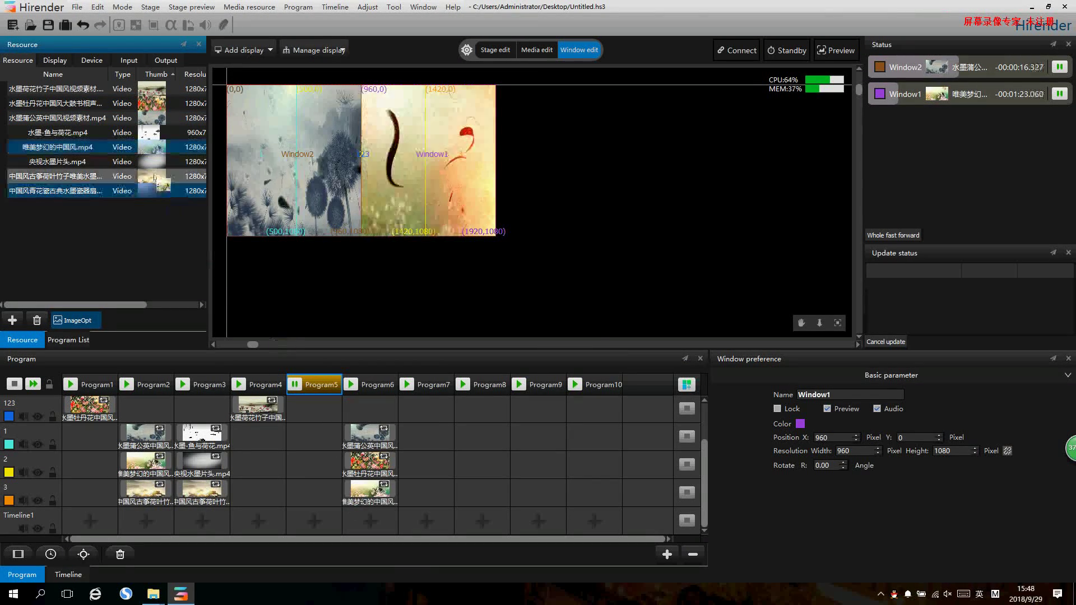
# - Put clips in Program7 row 123, Program8 row 1 and Program9 row 2
pyautogui.moveTo(56, 161); pyautogui.dragTo(426, 409)
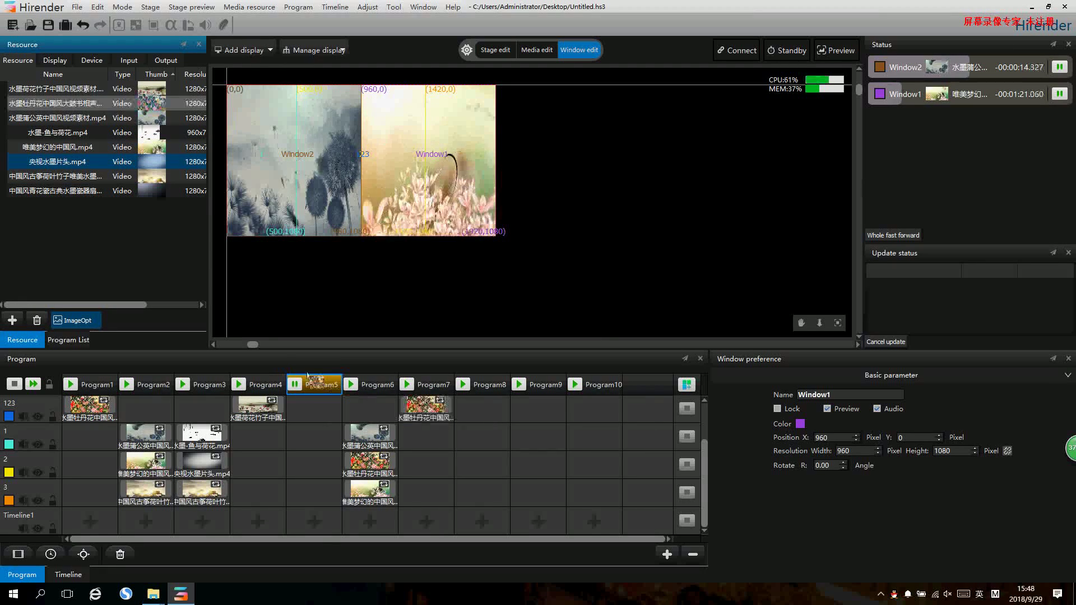
pyautogui.moveTo(56, 117); pyautogui.dragTo(481, 437)
pyautogui.moveTo(532, 467); pyautogui.dragTo(535, 465)
# - Test switching through Program9, 7, 2, 4, 3 and 7, ending on Program2
pyautogui.click(521, 385)
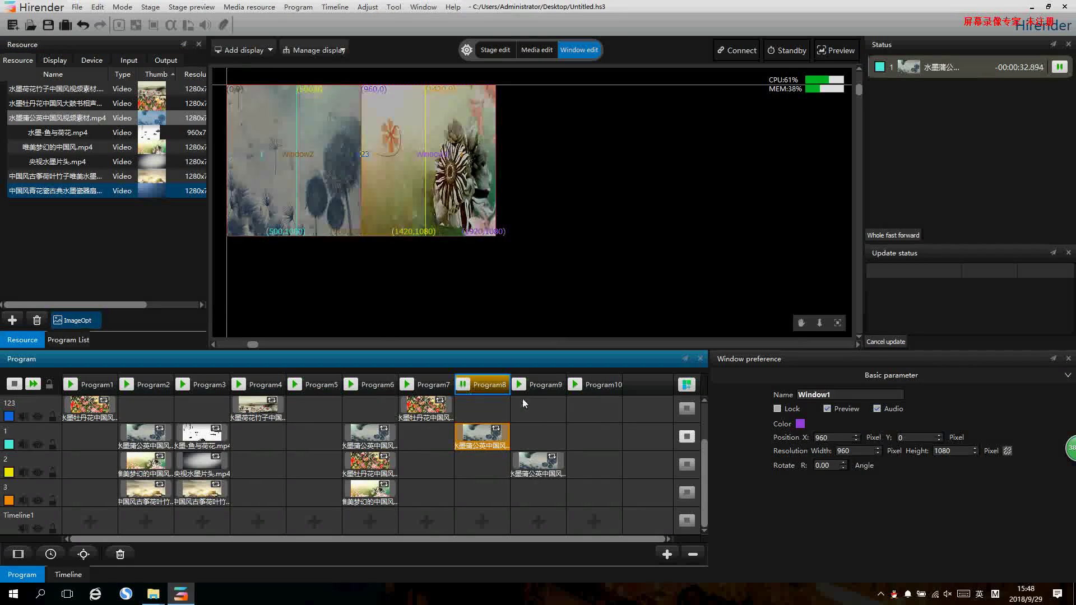
pyautogui.click(419, 413)
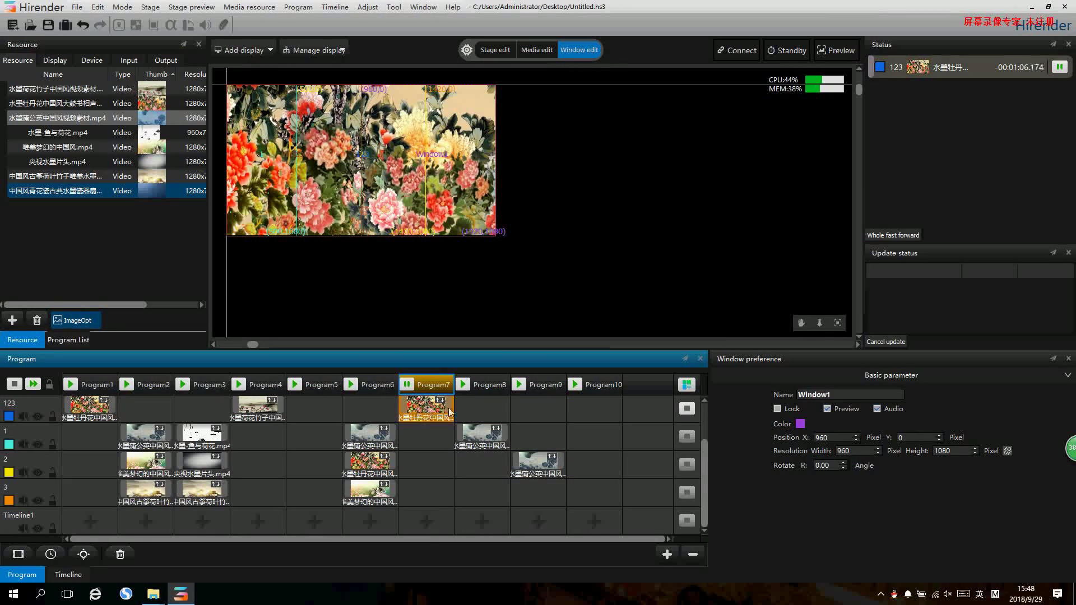
pyautogui.scroll(2, 226, 401)
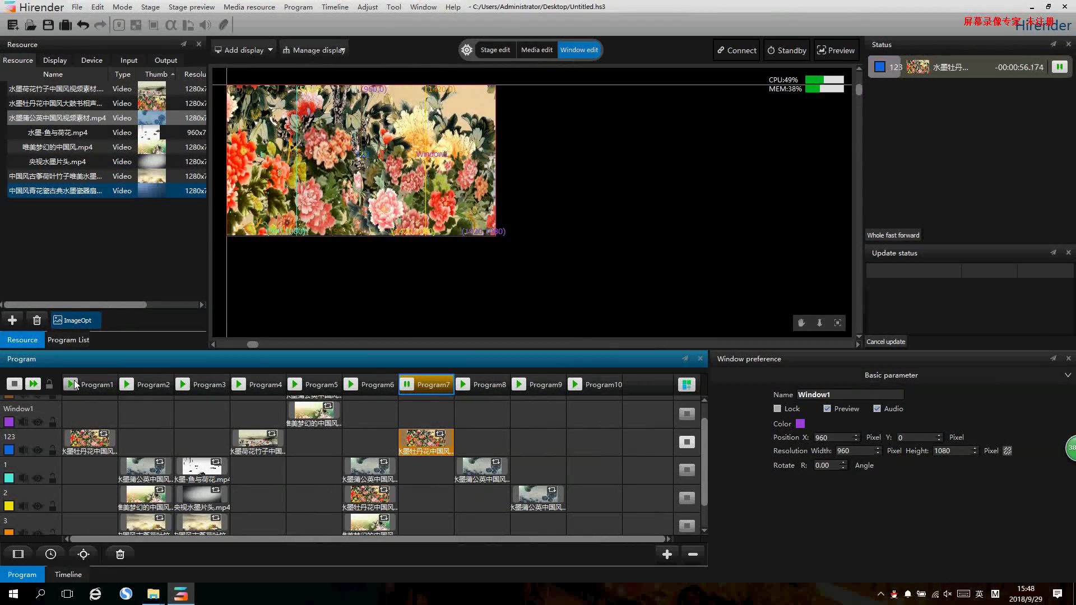
pyautogui.click(125, 388)
pyautogui.click(264, 387)
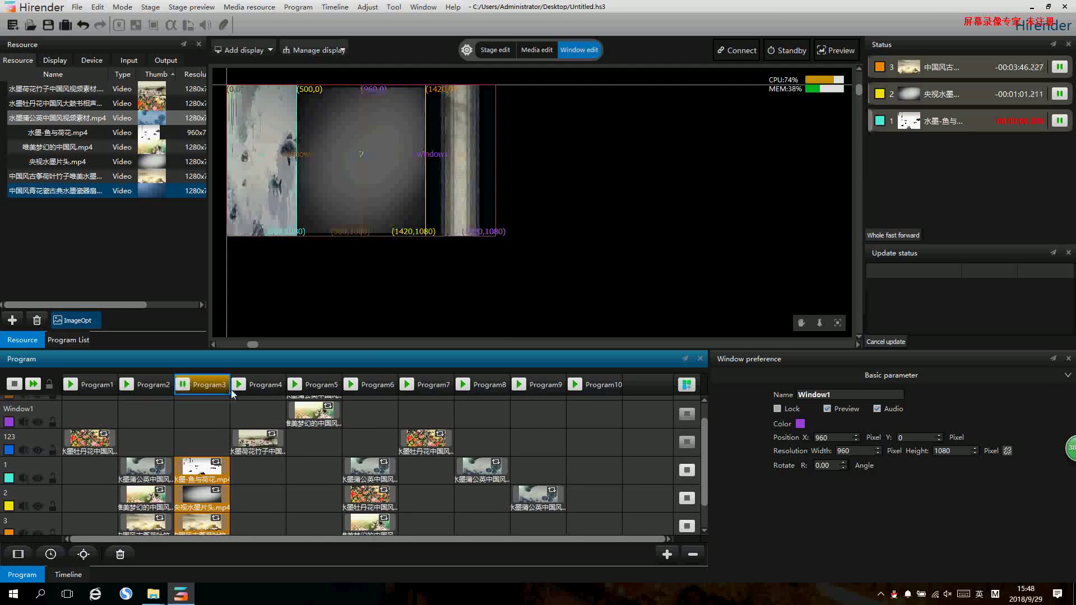
pyautogui.click(179, 384)
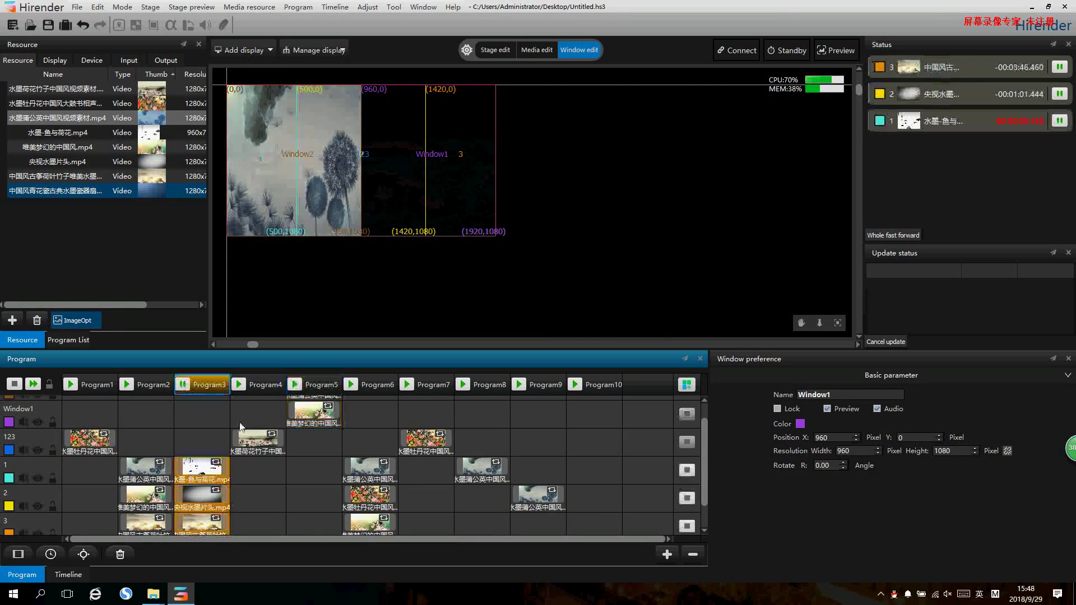
pyautogui.click(407, 386)
pyautogui.click(124, 383)
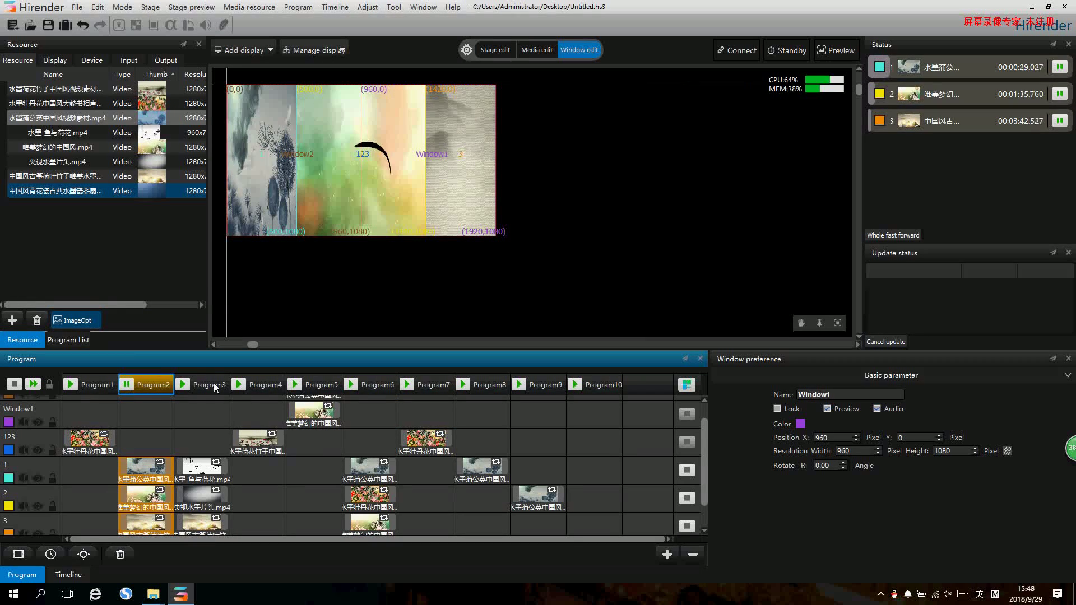
# - Enable 'Instant play on left/right key' in File > Preference's General settings and confirm
pyautogui.click(77, 7)
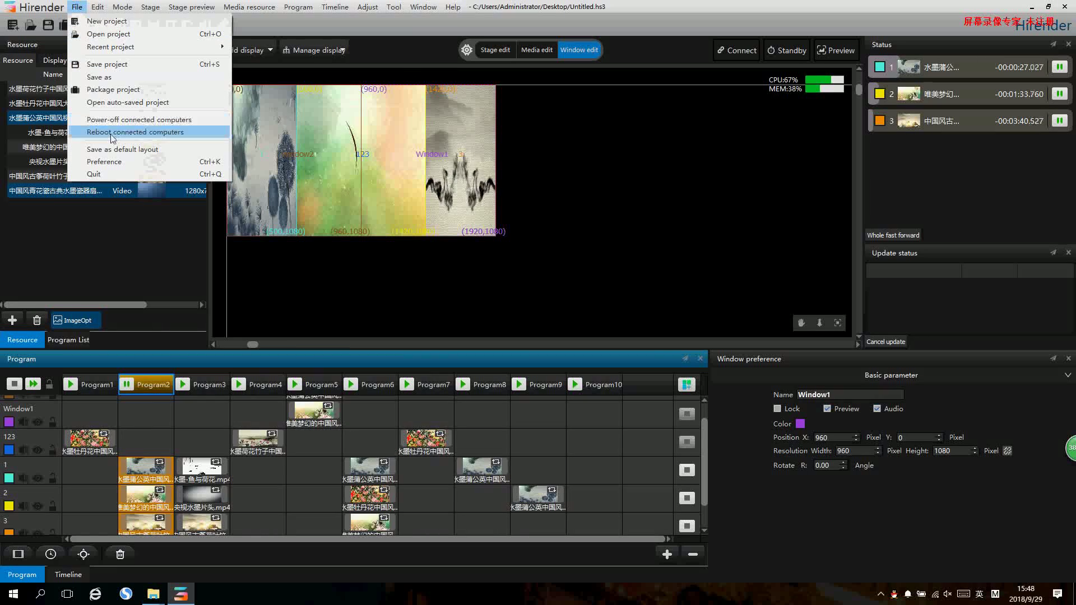
pyautogui.click(115, 162)
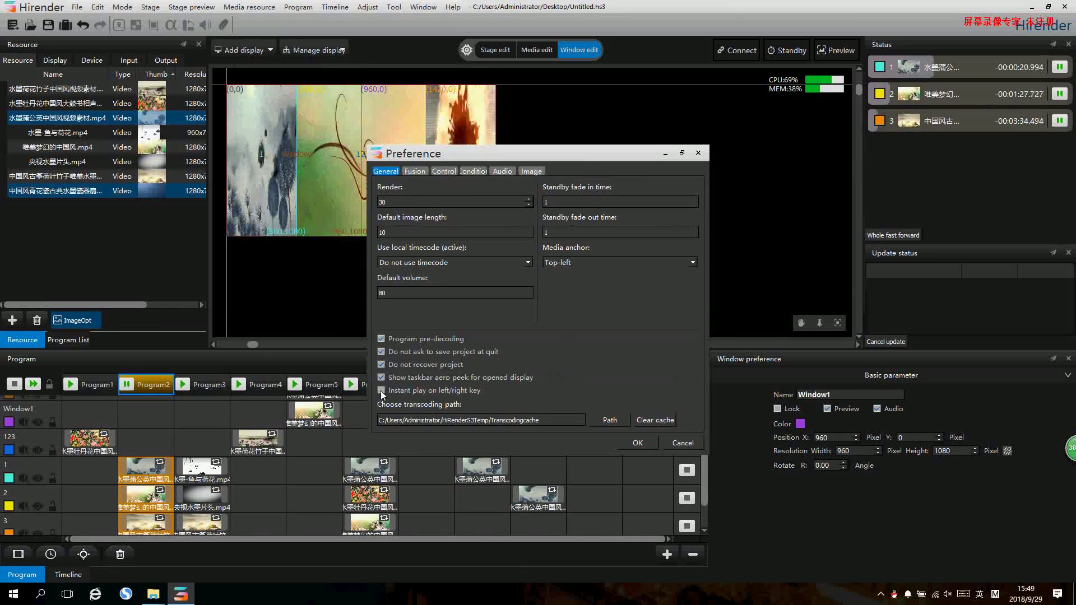
pyautogui.click(641, 445)
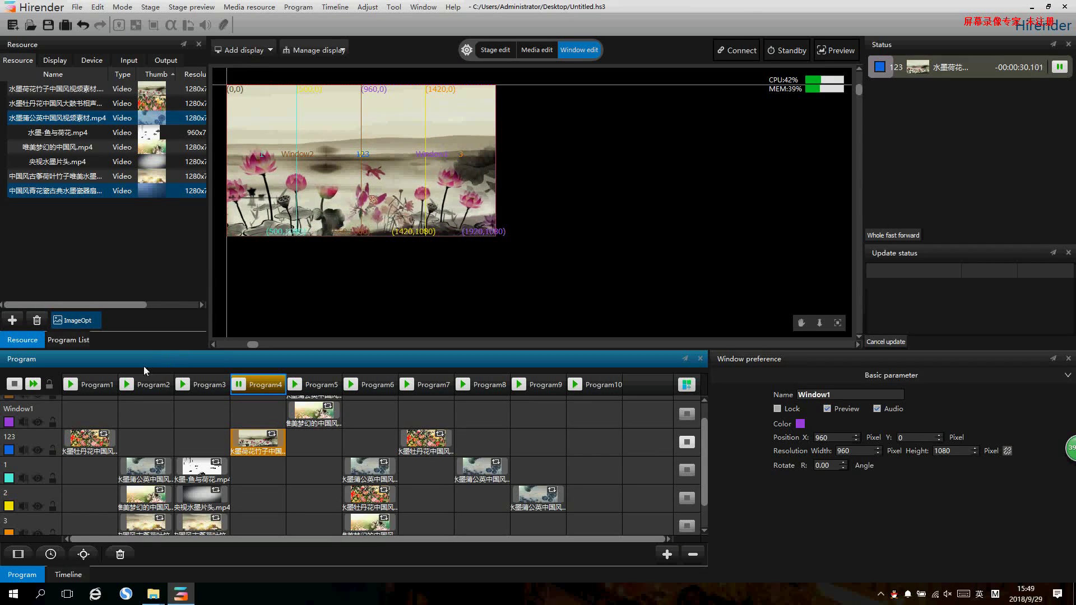
# - Assign keyboard shortcut z to Program2 and x to Program3 in Program preference
pyautogui.click(96, 384)
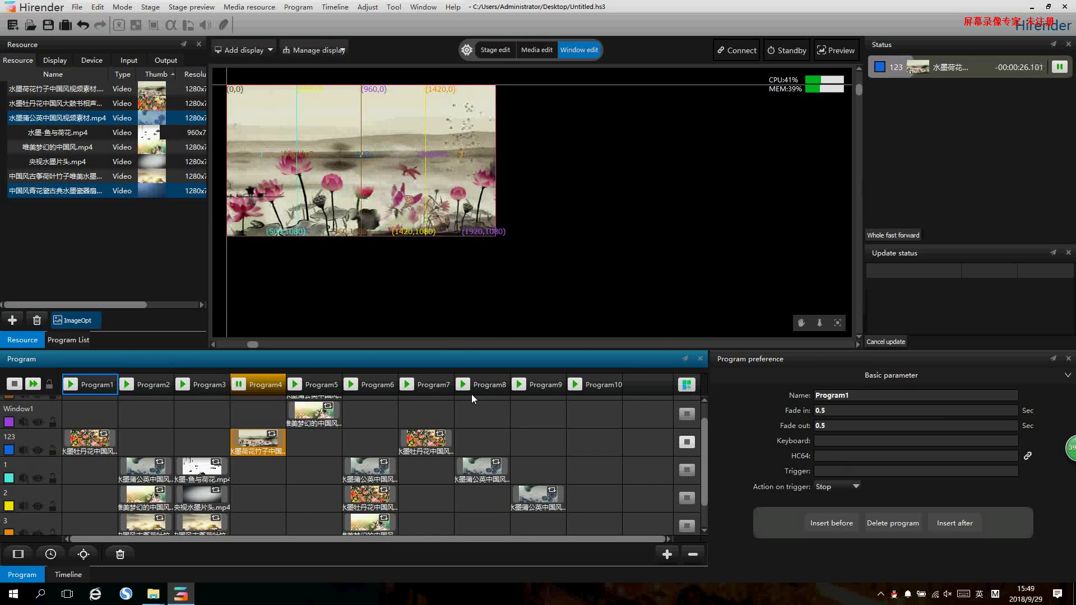
pyautogui.click(149, 385)
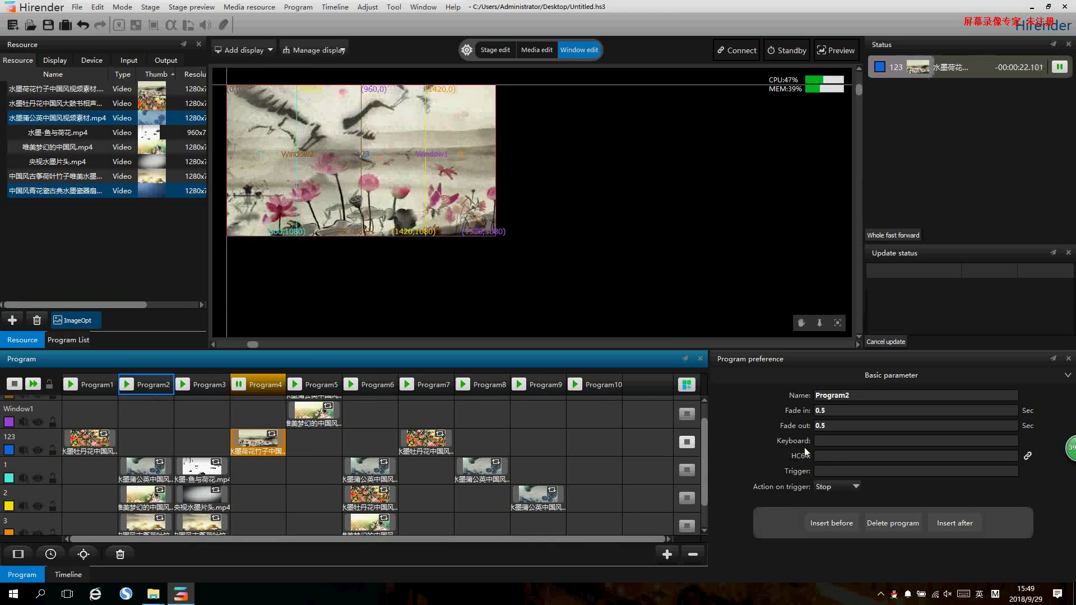
pyautogui.click(840, 442)
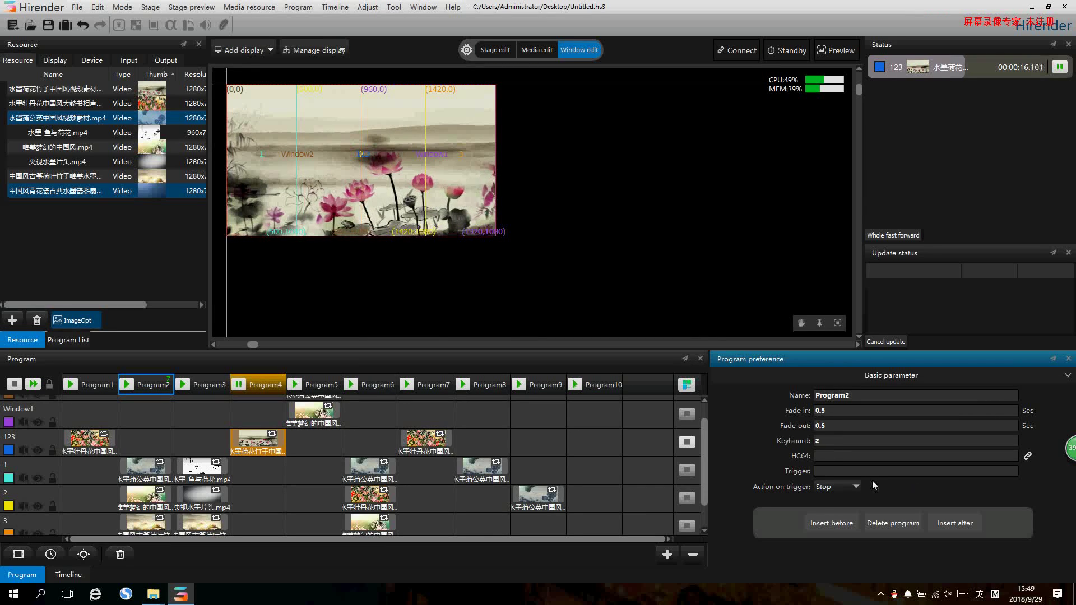
pyautogui.click(209, 385)
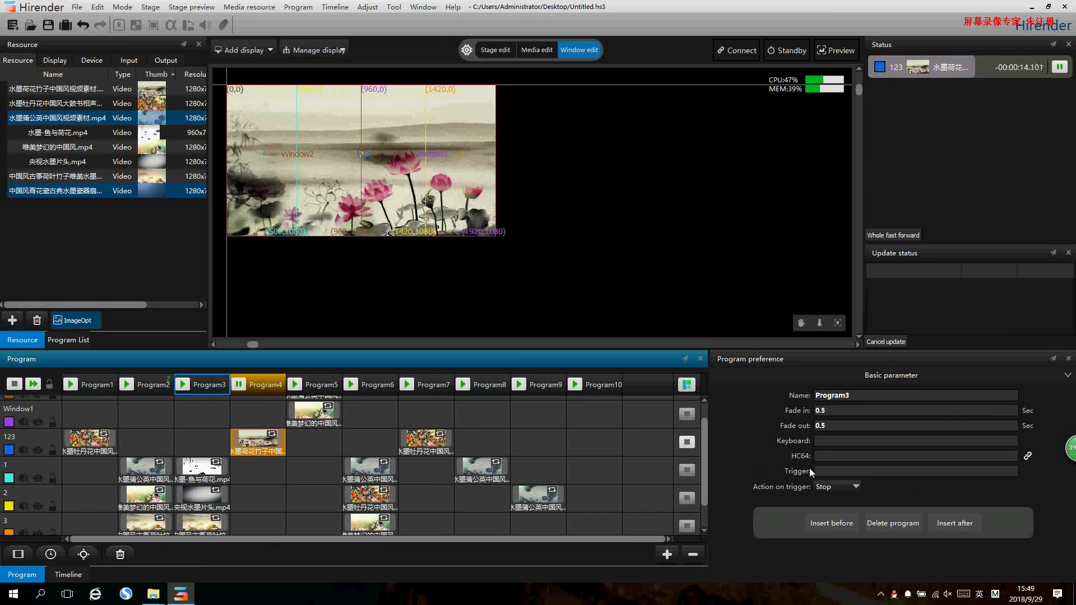
pyautogui.click(834, 444)
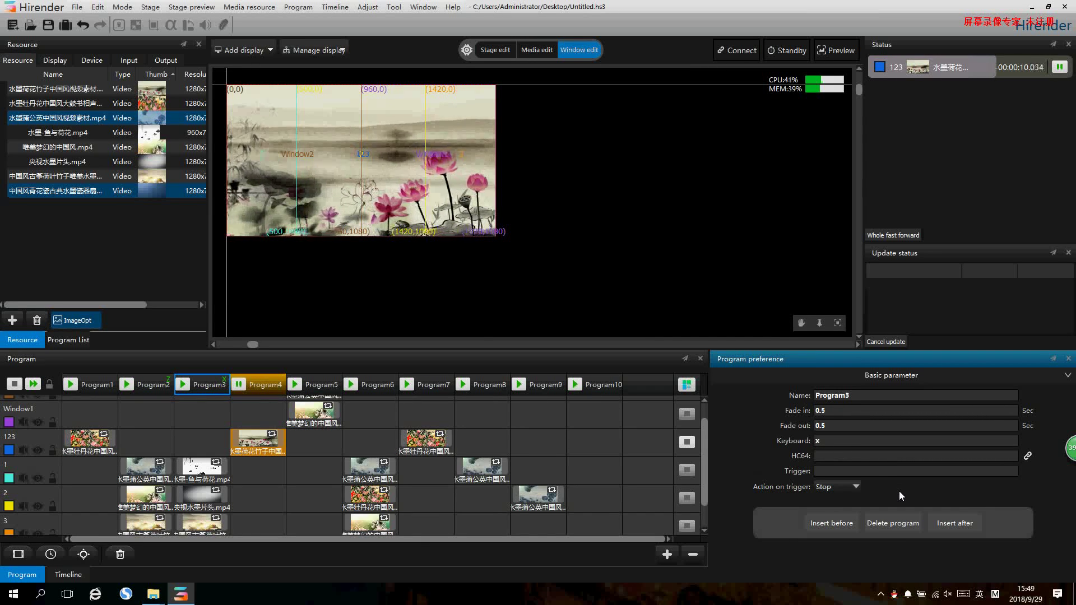
# - Trigger Program2 with the z key, then Program3 with the x key
pyautogui.click(558, 365)
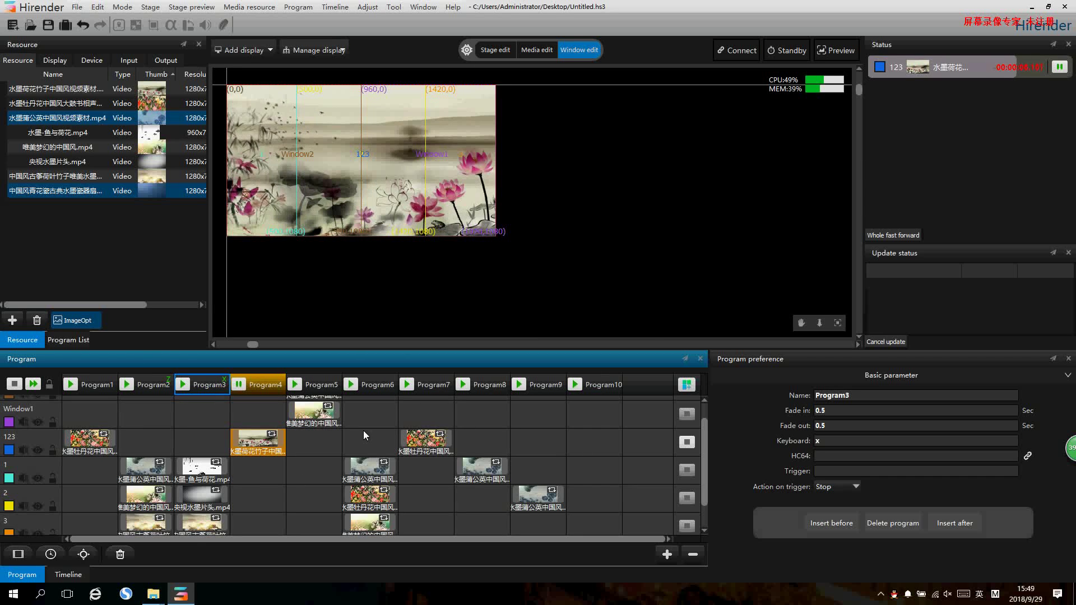
pyautogui.press('z')
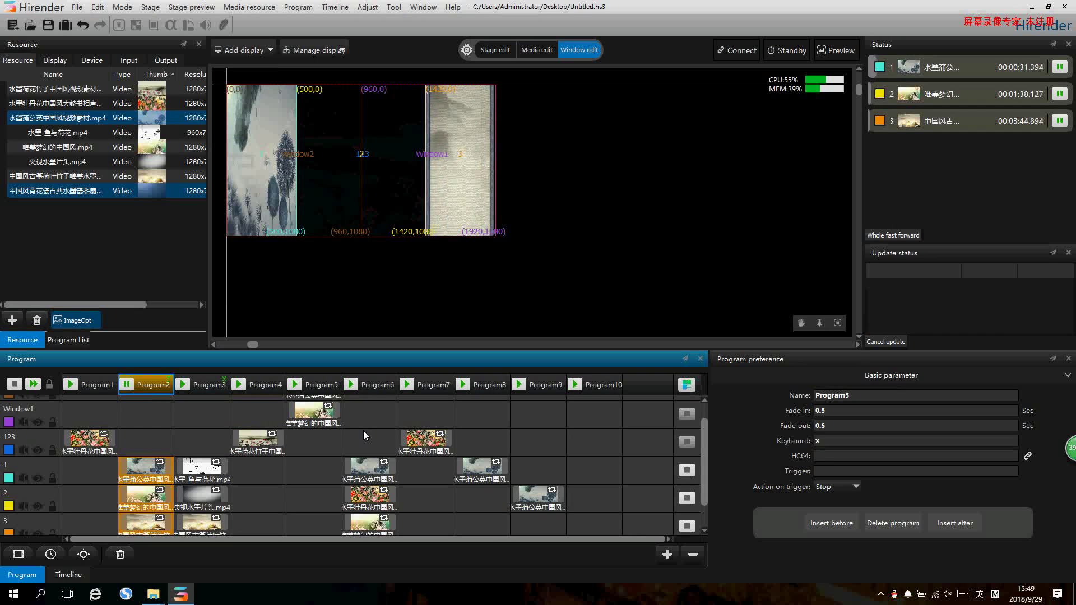
pyautogui.press('x')
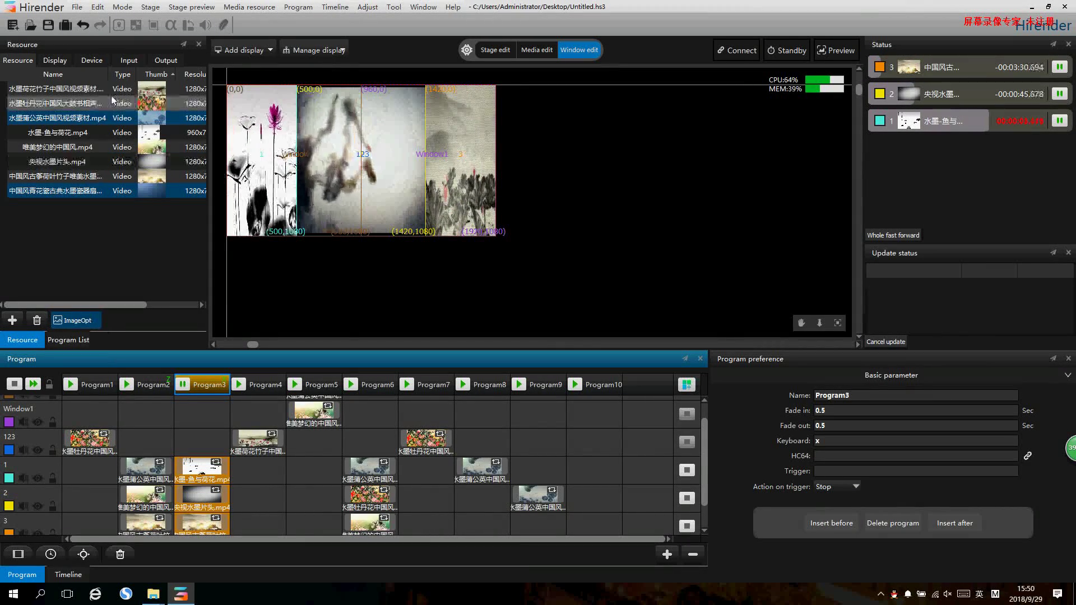
# - Create a MIDI controller input named qq on channel 4, controller 2
pyautogui.click(129, 60)
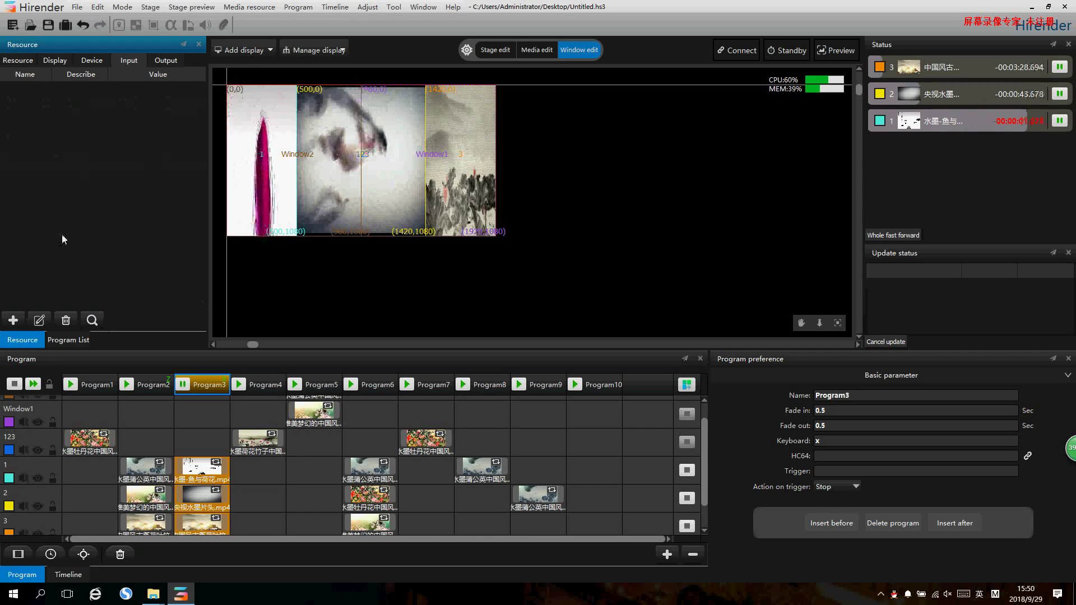
pyautogui.click(15, 322)
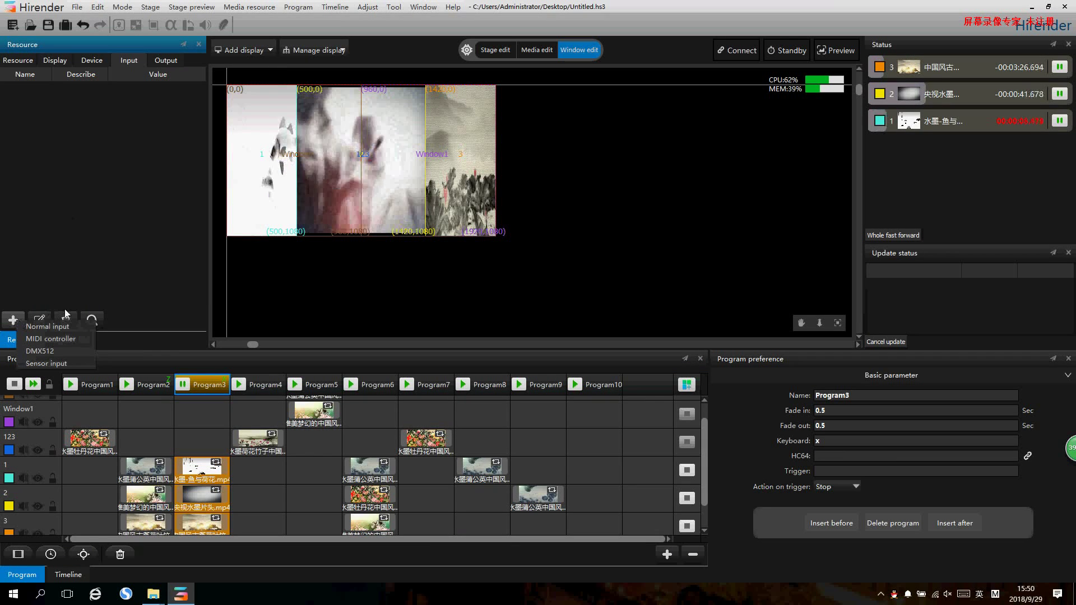
pyautogui.click(59, 339)
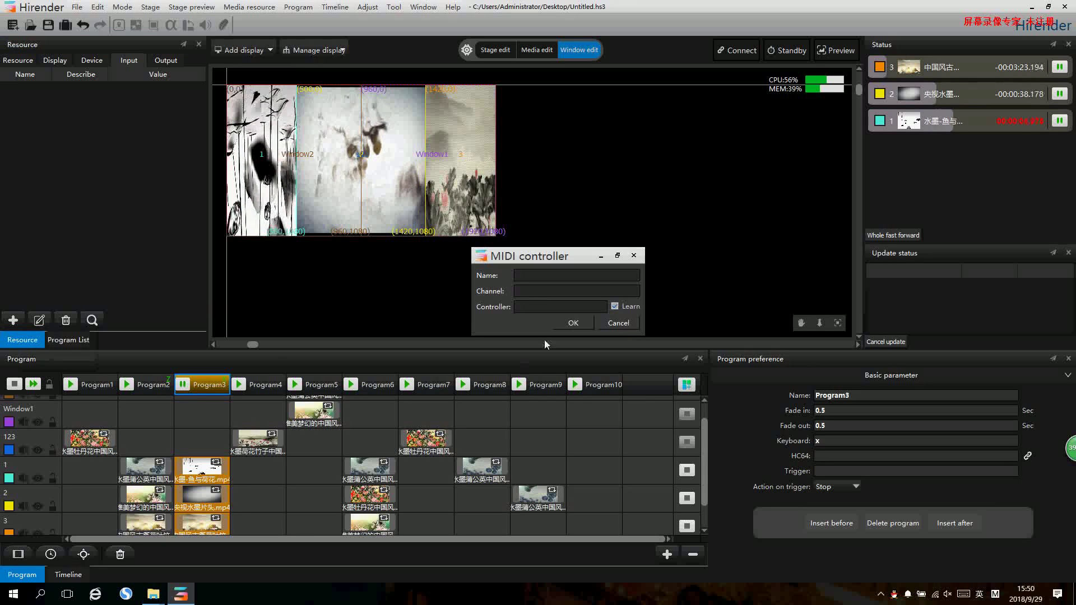
pyautogui.click(531, 277)
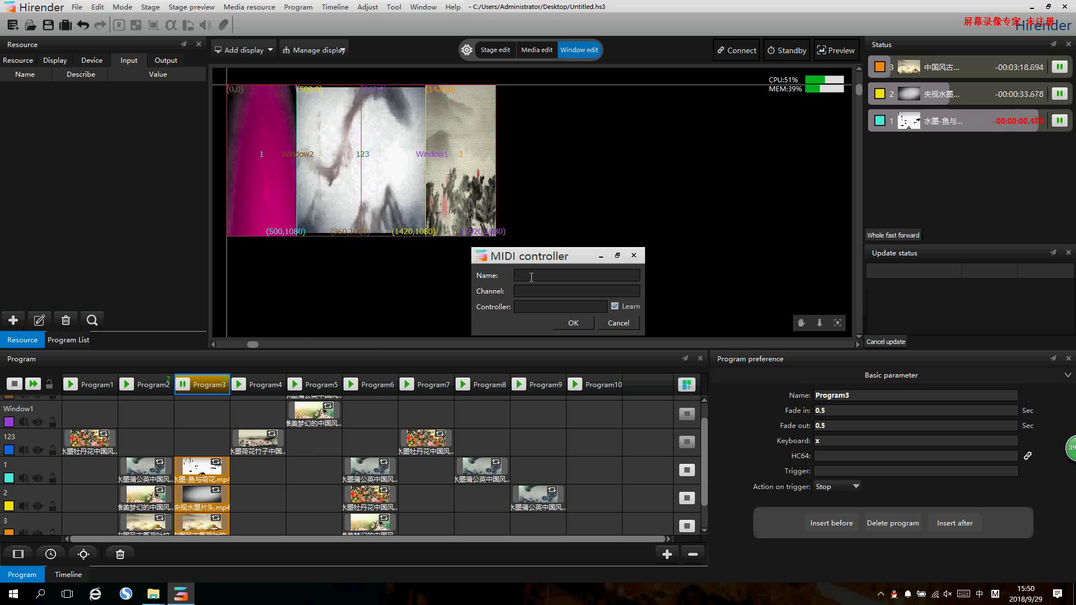
pyautogui.write('qq')
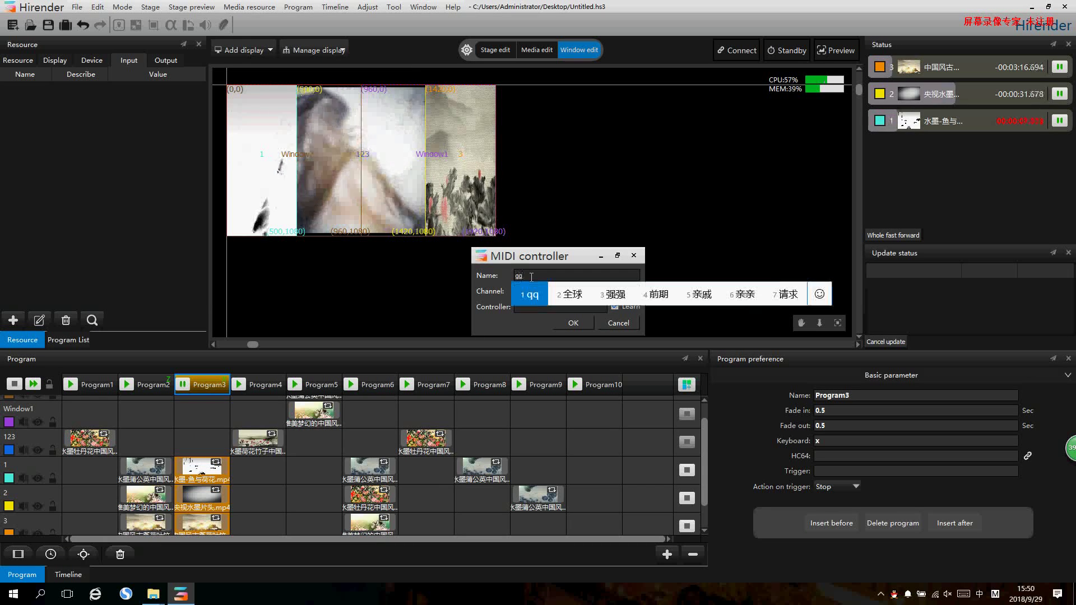
pyautogui.press('shift')
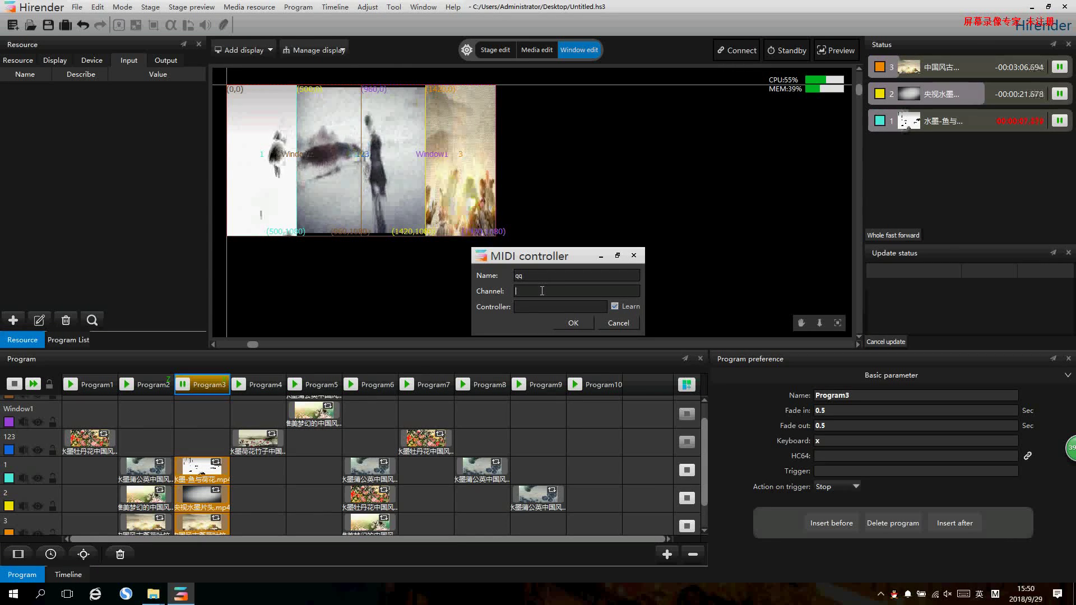
pyautogui.write('4')
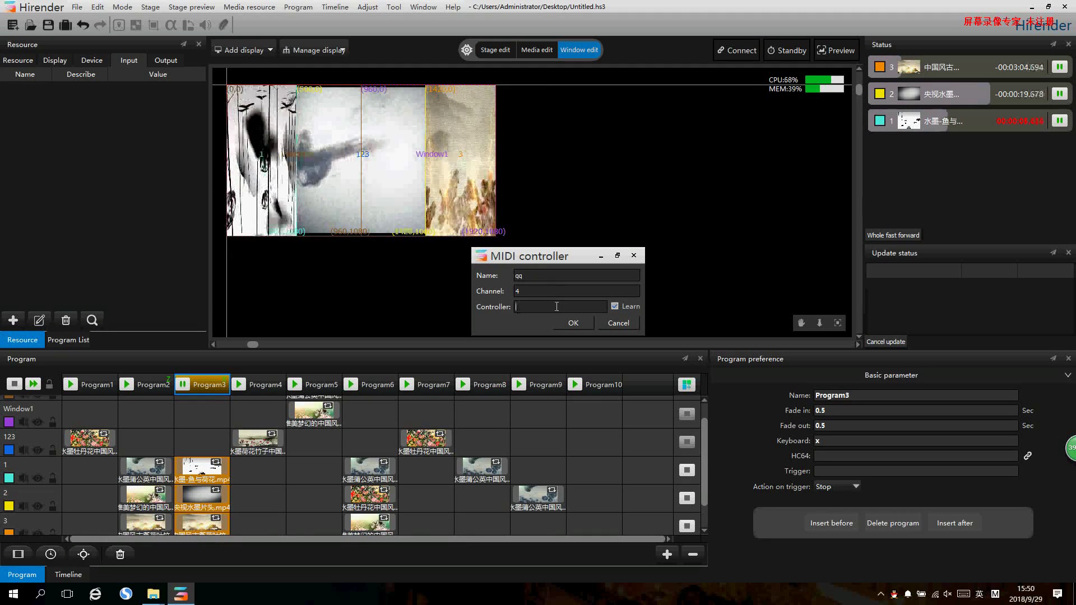
pyautogui.click(556, 307)
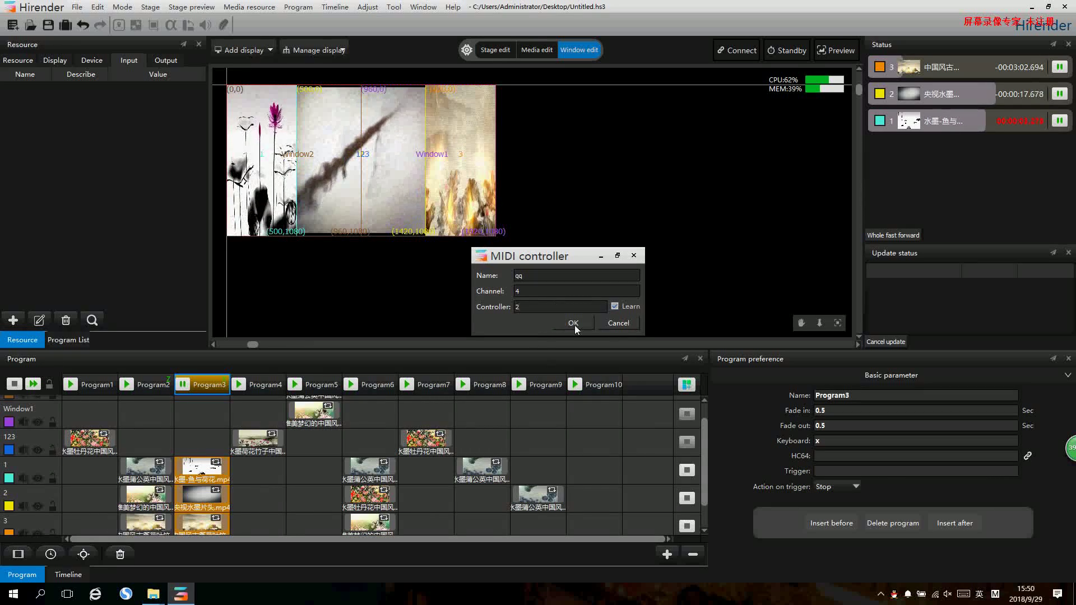
pyautogui.click(573, 323)
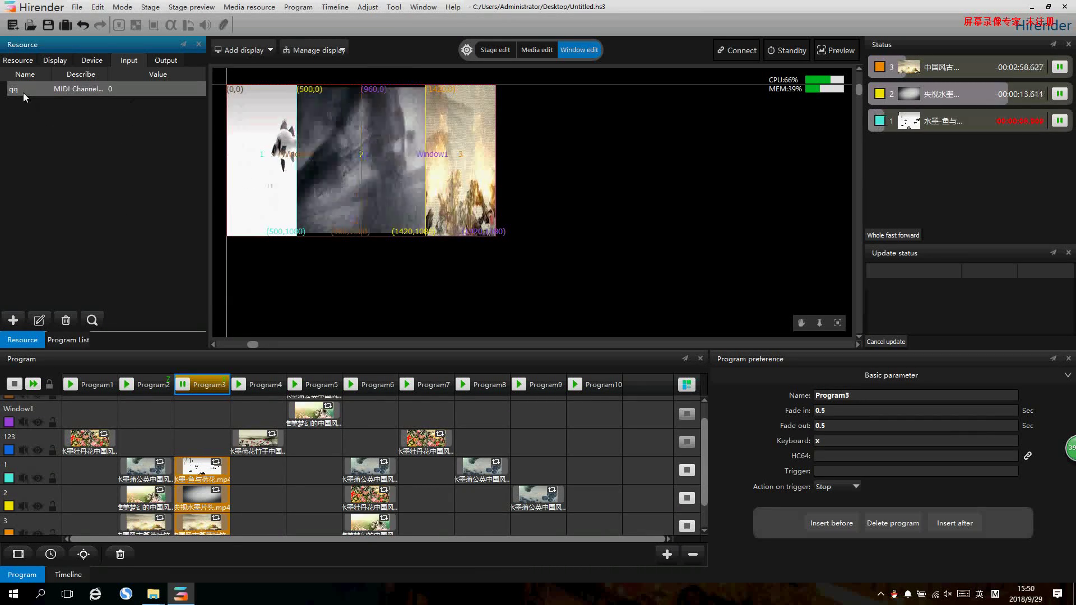
# - Set Program6's trigger to qq, then test it by raising and lowering qq's value
pyautogui.click(377, 384)
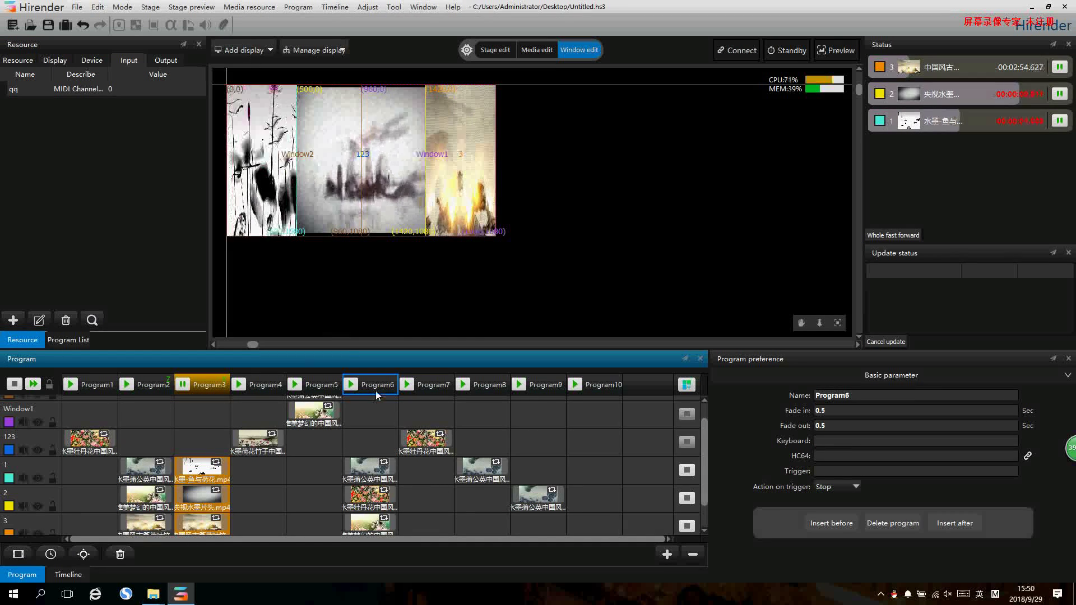
pyautogui.click(834, 472)
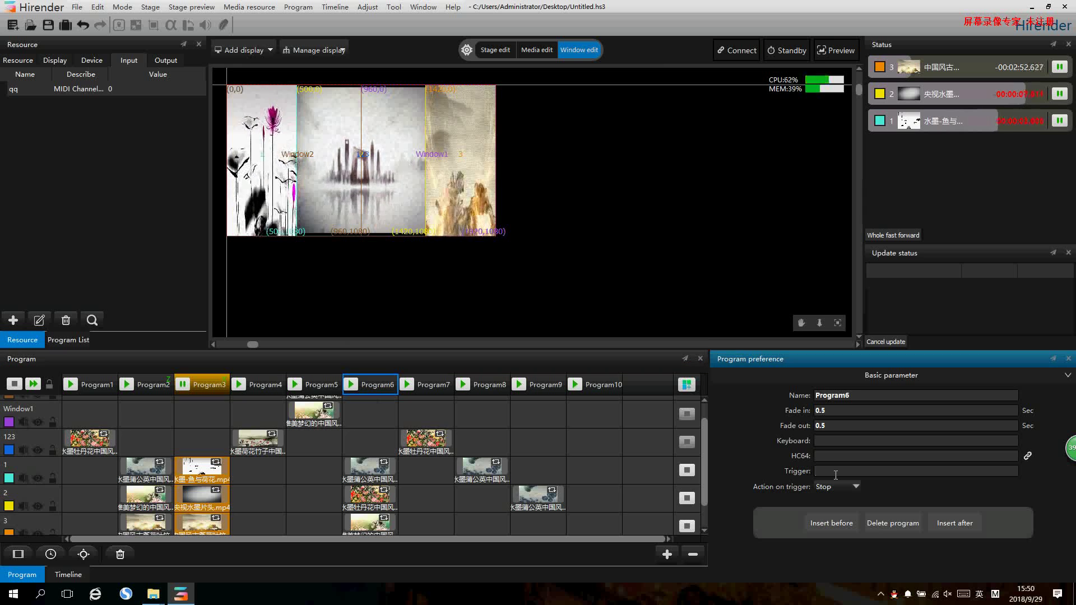
pyautogui.write('qq')
pyautogui.click(444, 390)
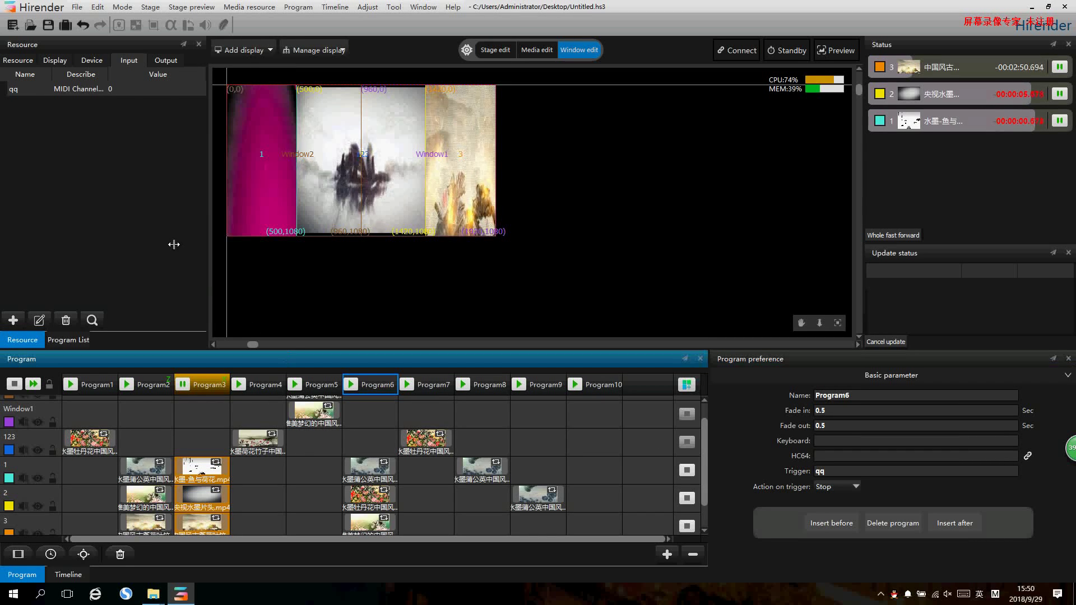
pyautogui.moveTo(129, 89); pyautogui.dragTo(181, 90)
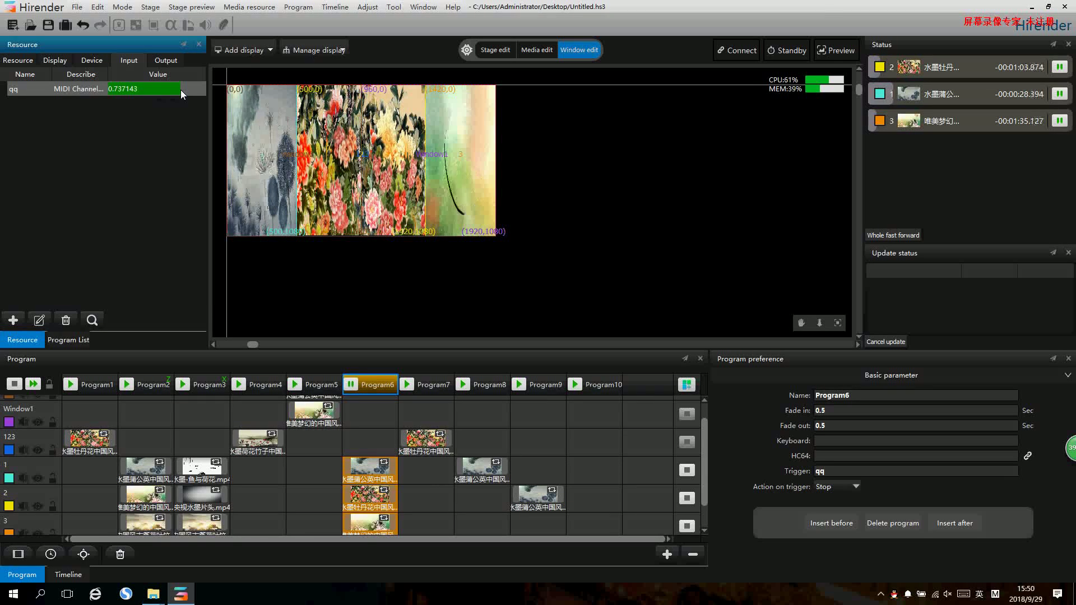
pyautogui.moveTo(181, 90); pyautogui.dragTo(95, 86)
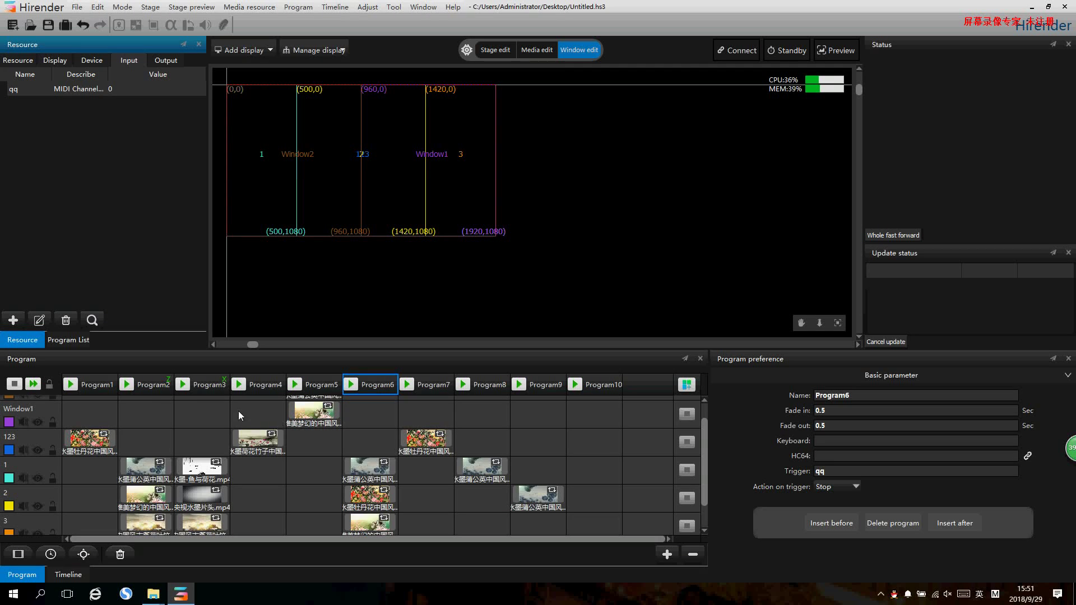
# - Play Program2, then select the 水墨-鱼与荷花.mp4 clip in Program3's row 1
pyautogui.click(129, 385)
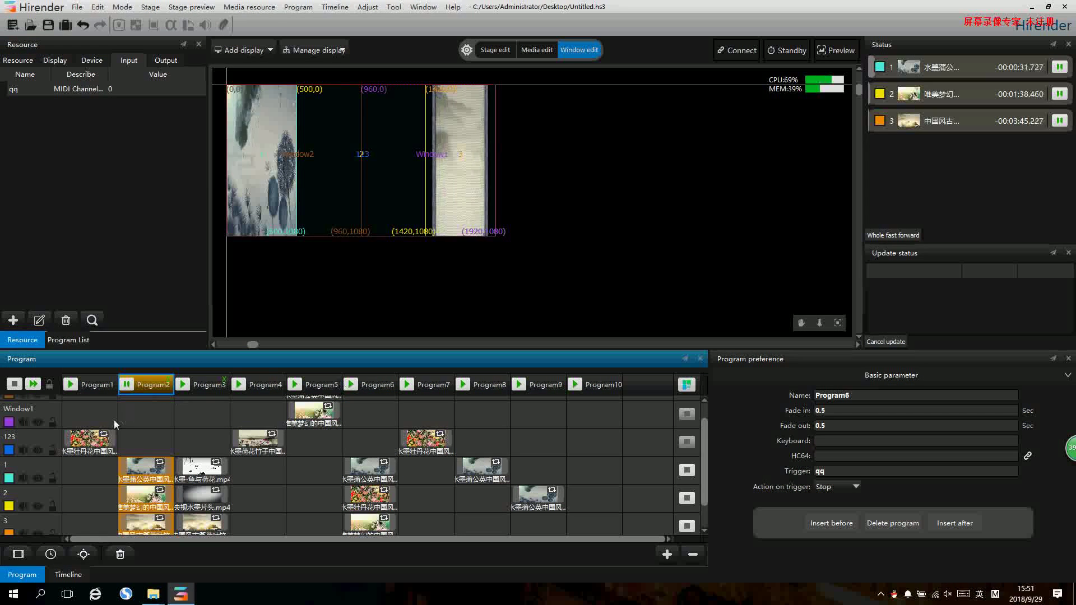
pyautogui.click(94, 444)
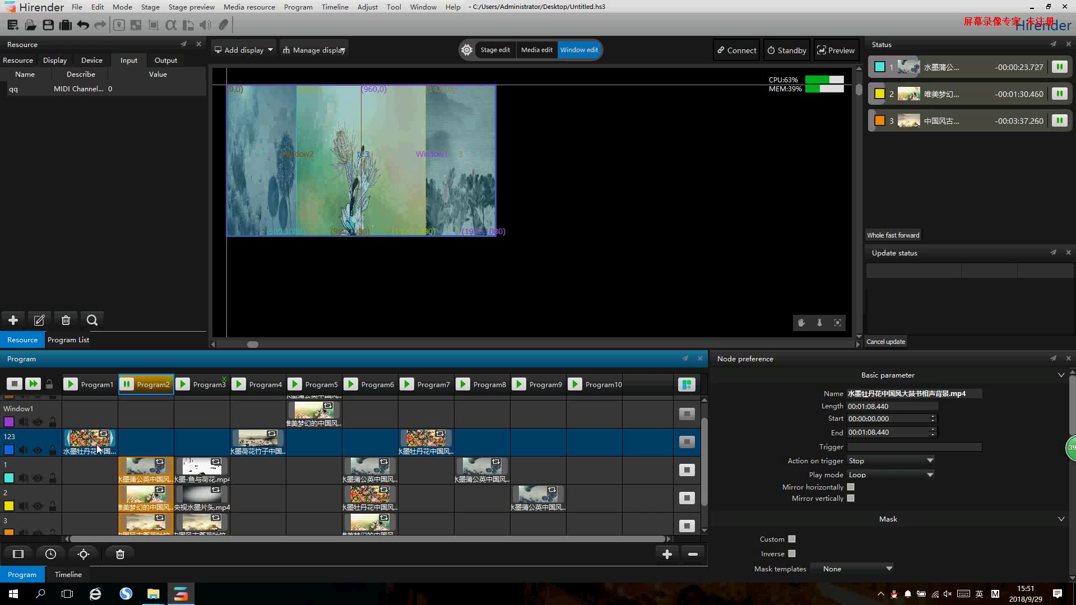
pyautogui.scroll(-1, 201, 443)
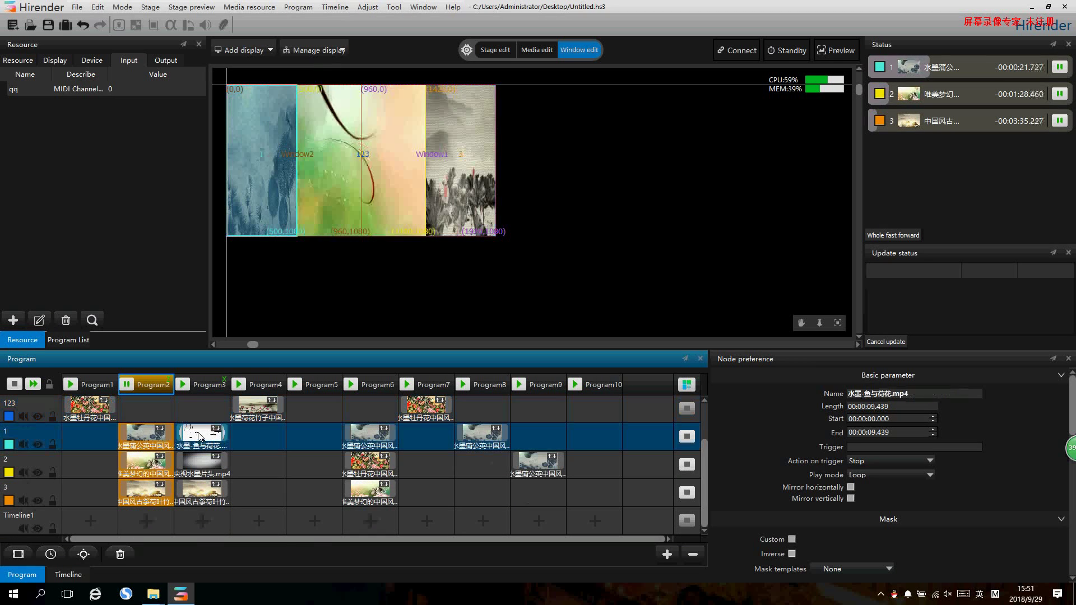
pyautogui.click(203, 437)
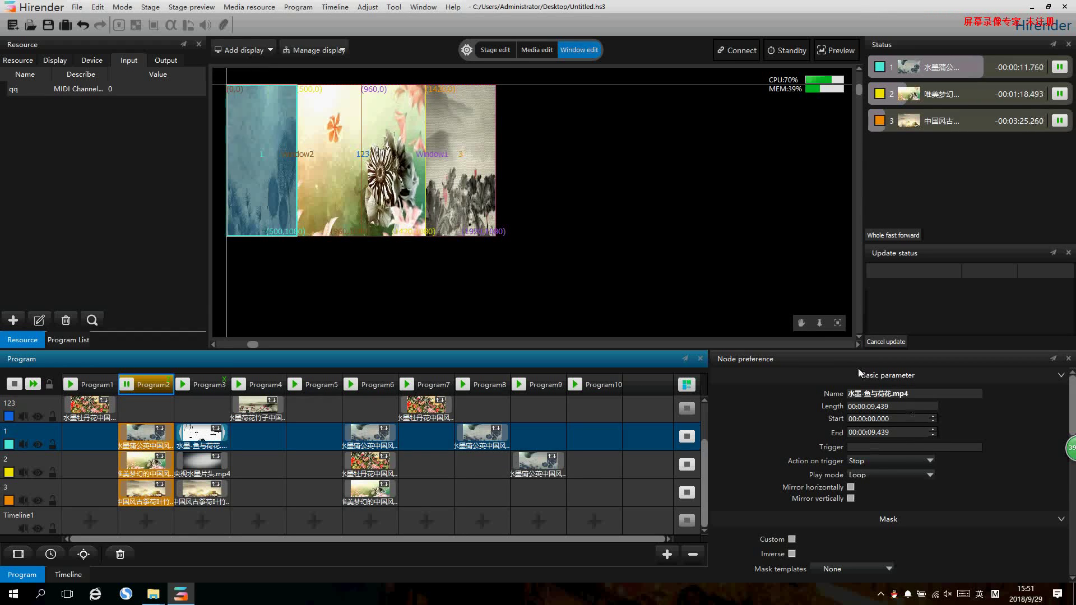
# - Set the clip's play mode to jump to Program8, then start Program3
pyautogui.click(900, 475)
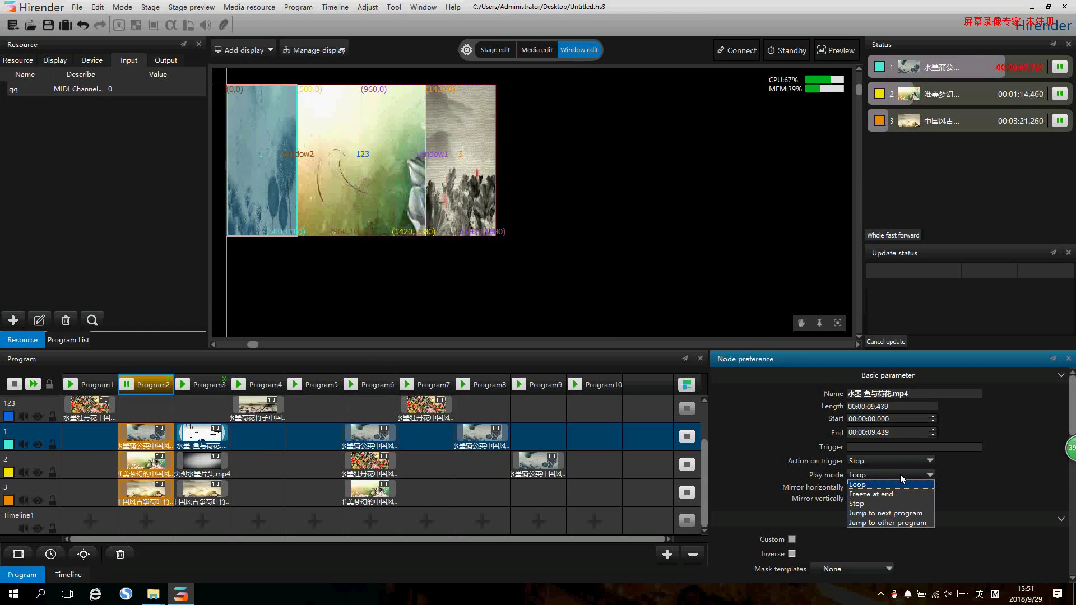
pyautogui.click(906, 523)
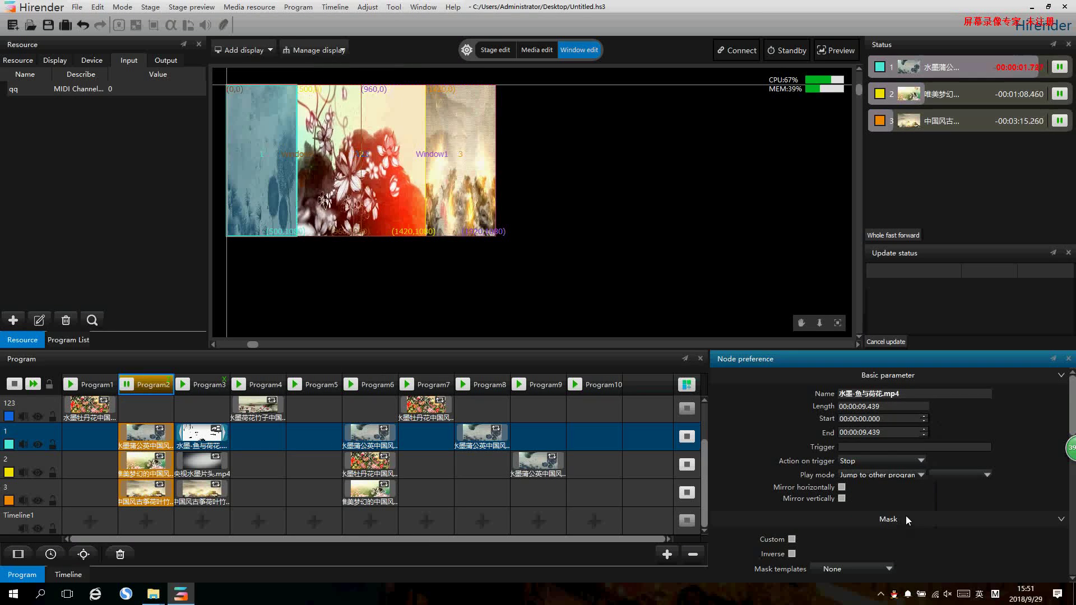
pyautogui.click(963, 474)
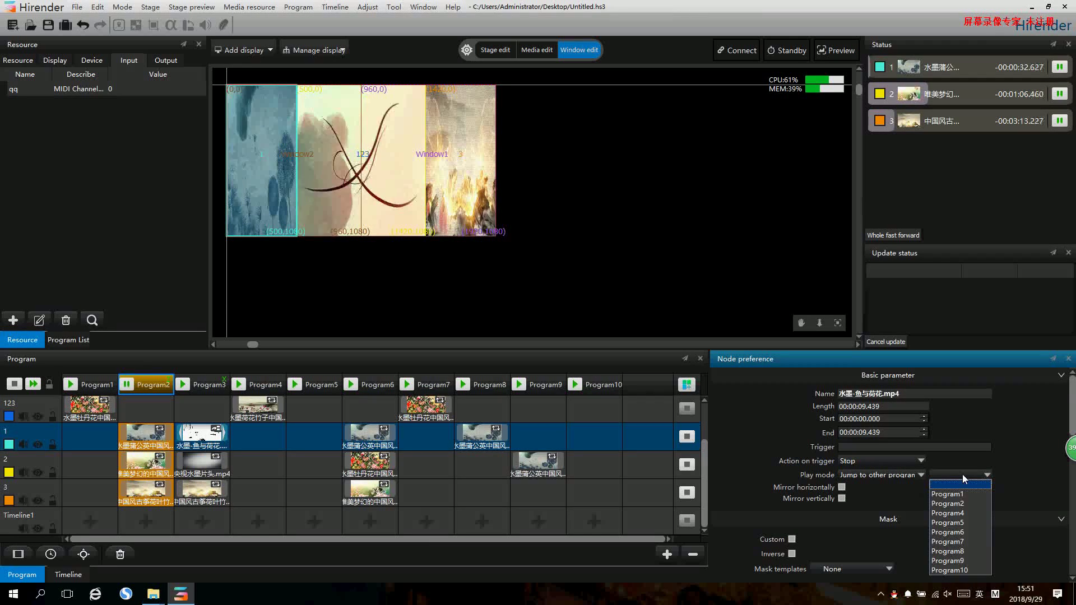
pyautogui.click(956, 551)
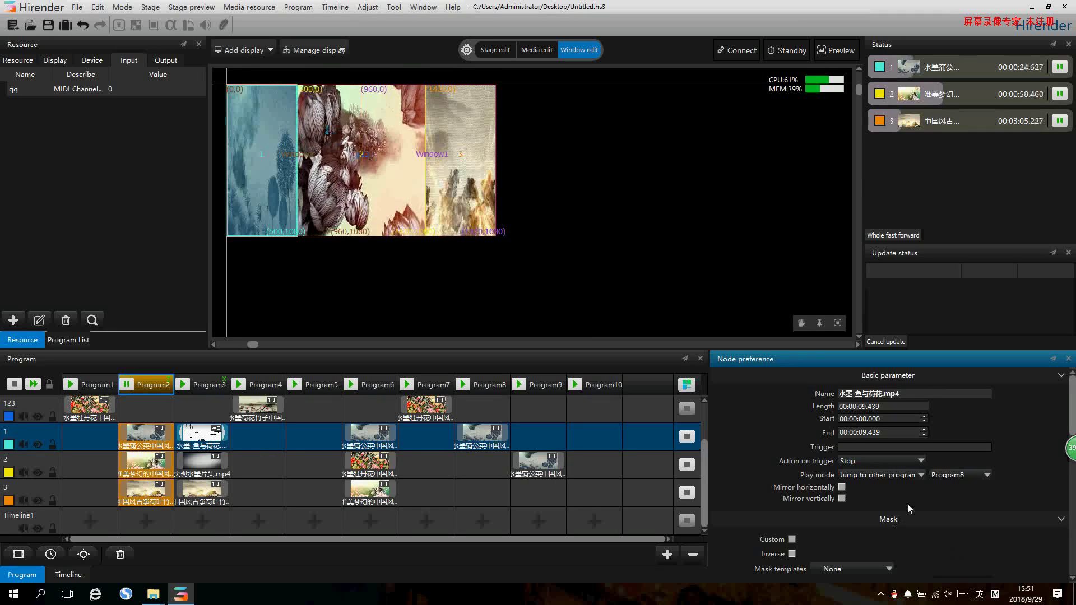
pyautogui.click(184, 385)
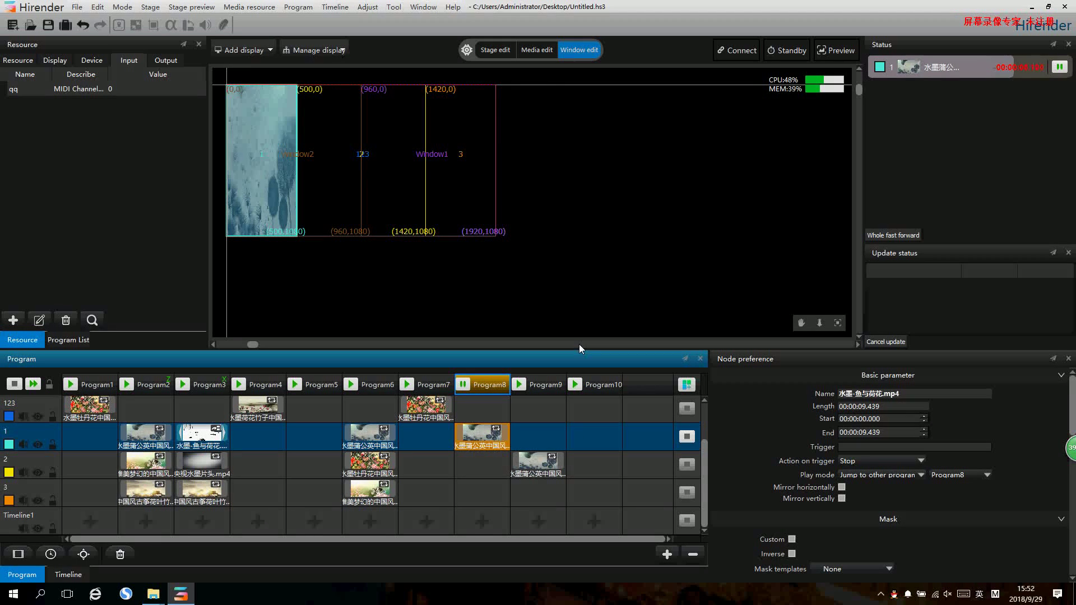
# - Clear the clip selection and select window 1 on the stage
pyautogui.click(440, 300)
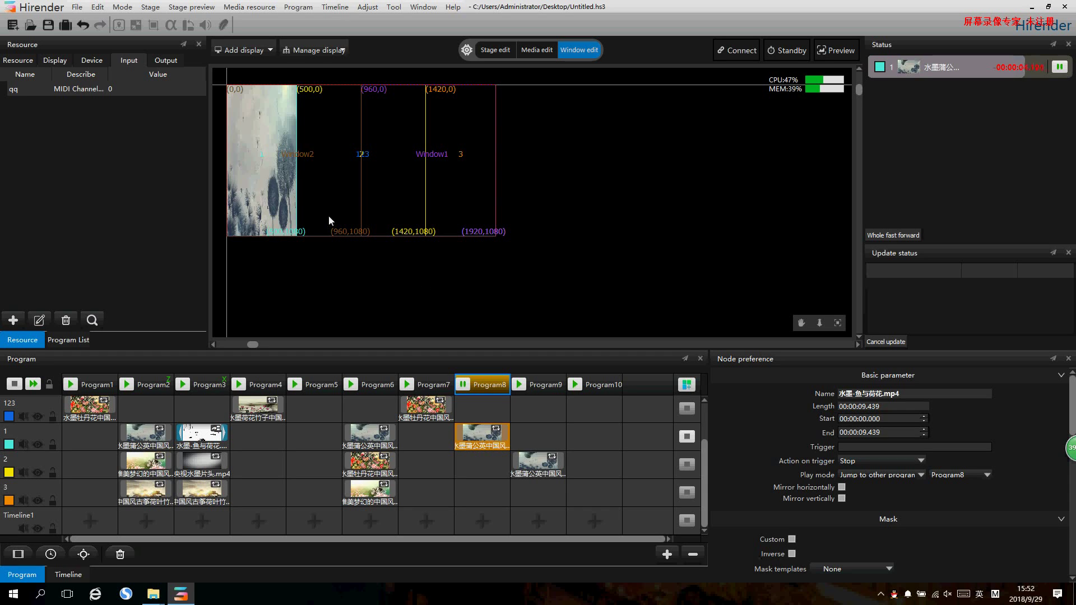
pyautogui.rightClick(297, 160)
pyautogui.click(247, 119)
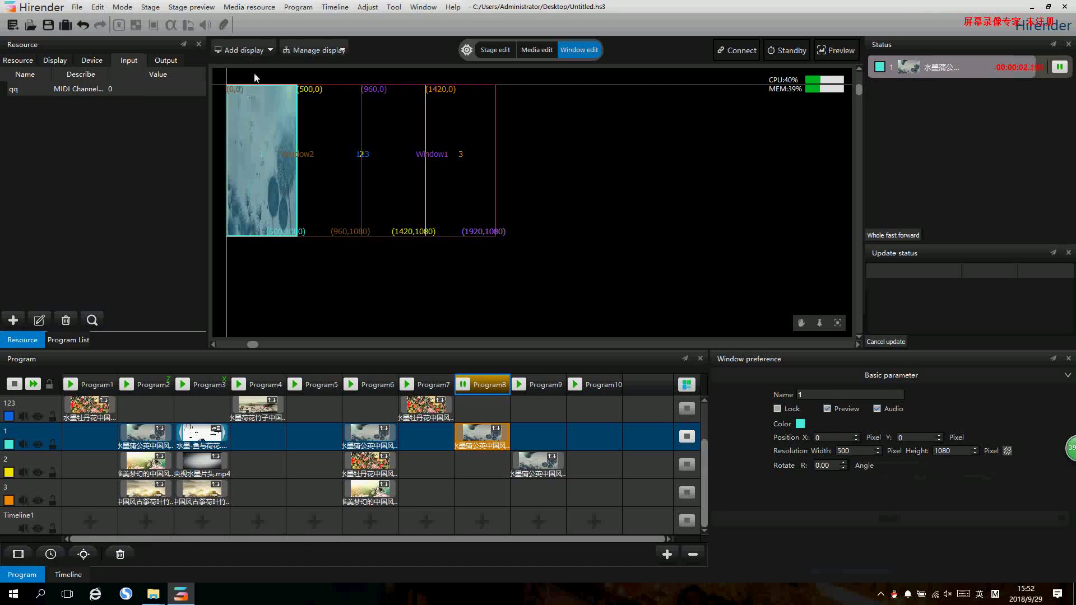
# - In Stage edit, open the 1920×1080 Local[Display:1] display for output
pyautogui.click(492, 50)
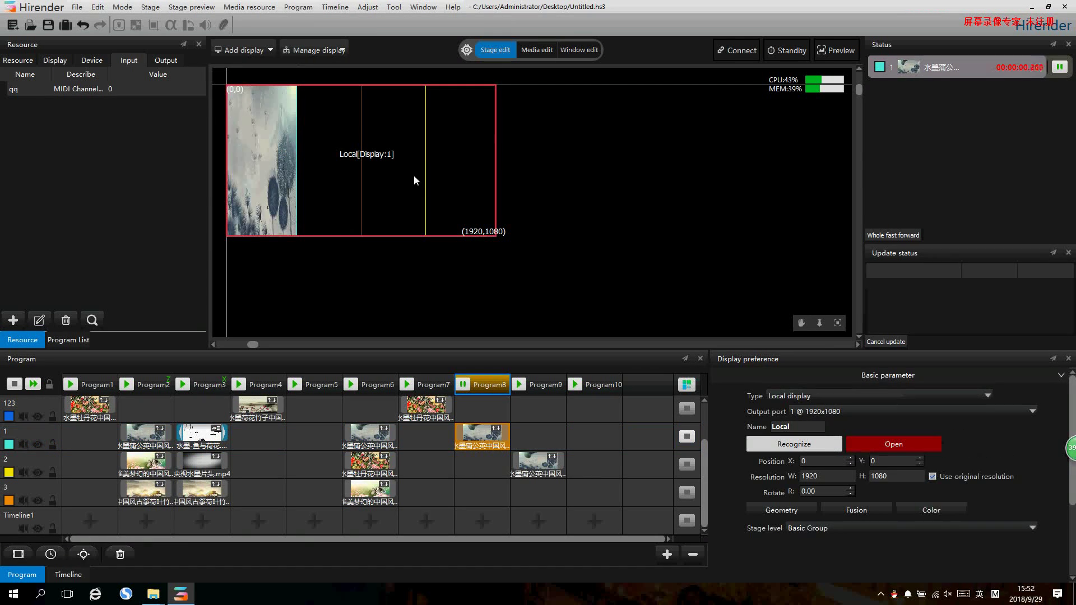
pyautogui.doubleClick(308, 153)
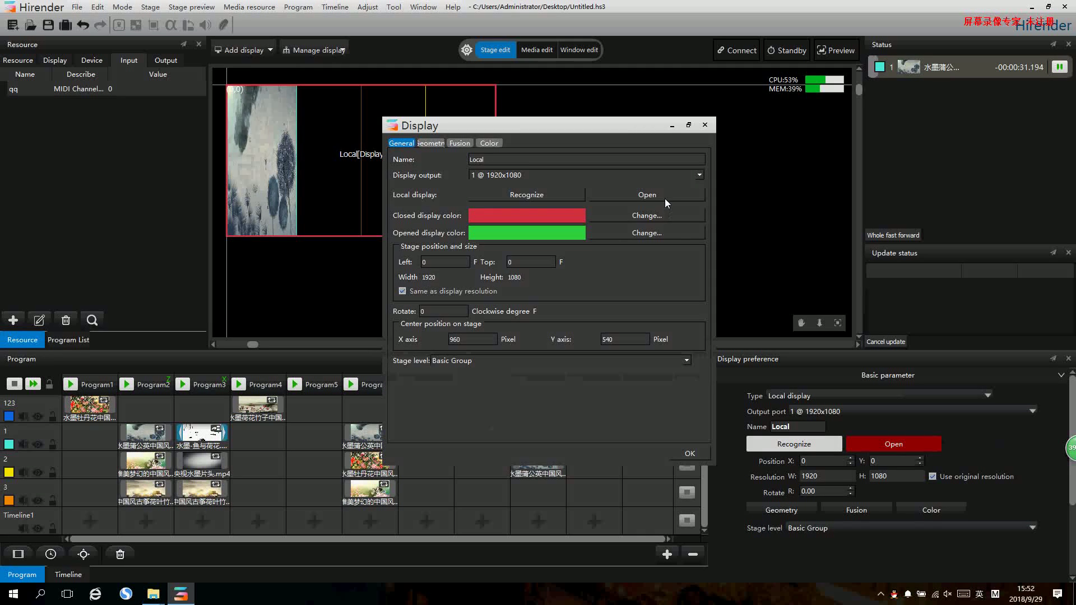
pyautogui.click(705, 125)
pyautogui.rightClick(564, 199)
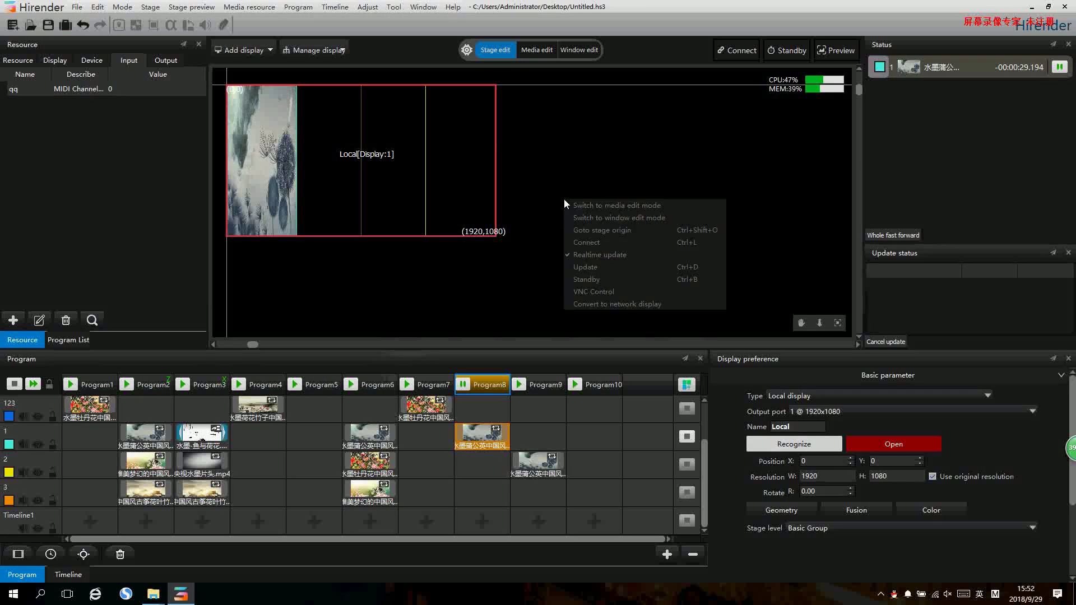
pyautogui.click(583, 146)
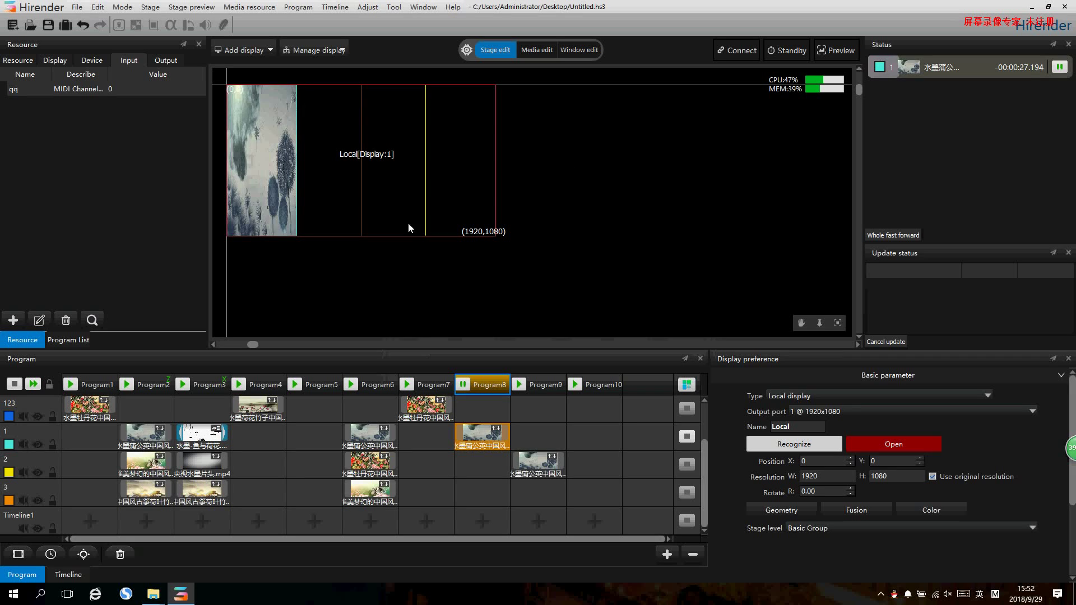